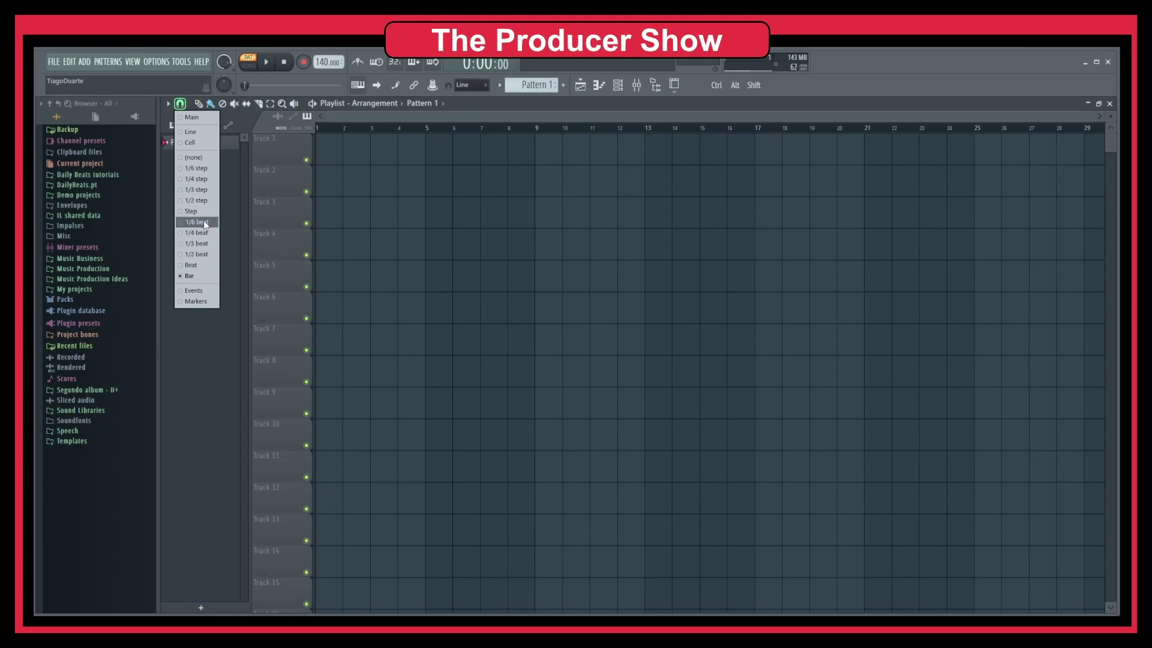
- Place a Pattern 1 clip at bar 1 on Track 1 and extend it to four bars
{"action": "left_click", "coordinate": [197, 157]}
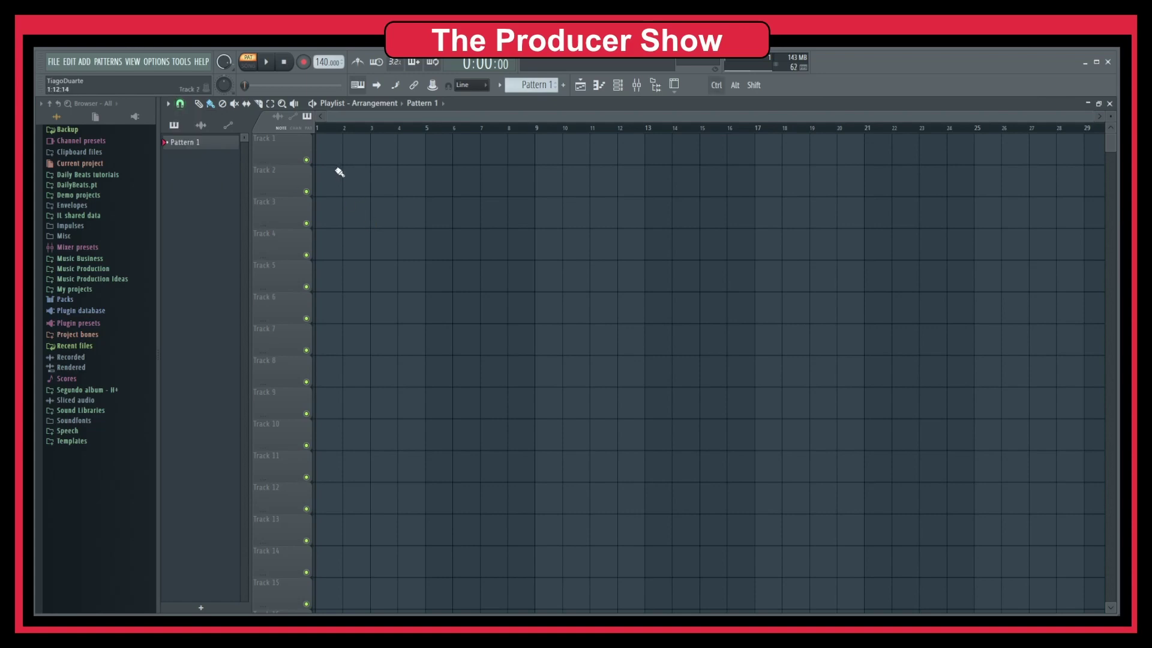
{"action": "scroll", "coordinate": [336, 172], "scroll_direction": "up", "scroll_amount": 5}
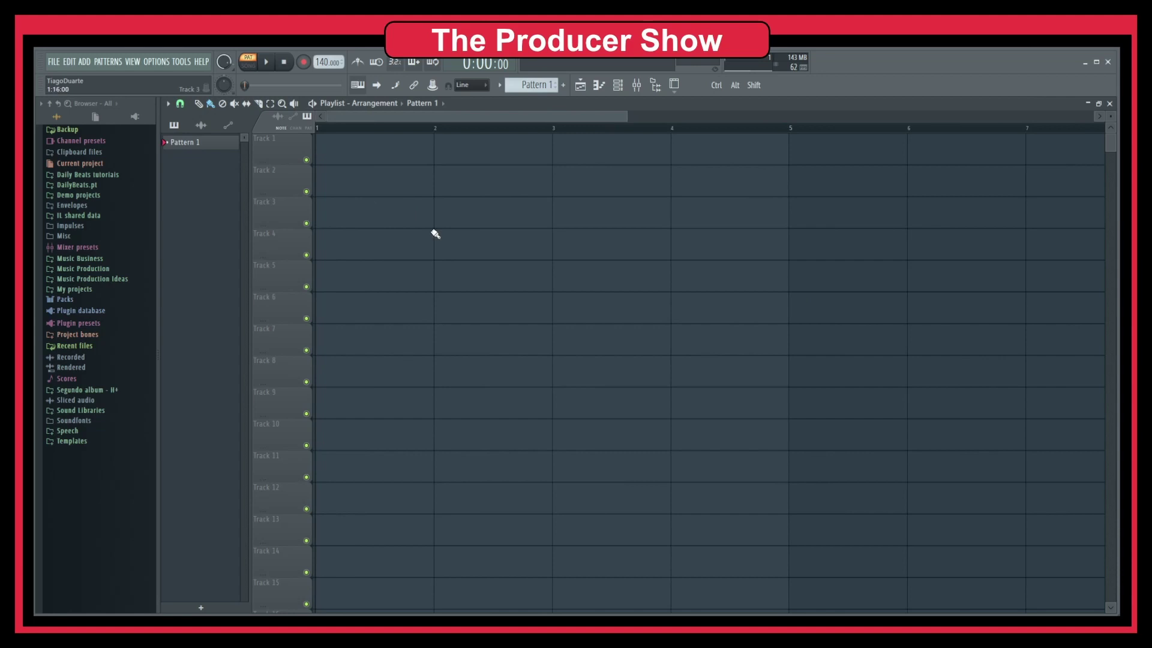
{"action": "scroll", "coordinate": [1115, 117], "scroll_direction": "up", "scroll_amount": 4}
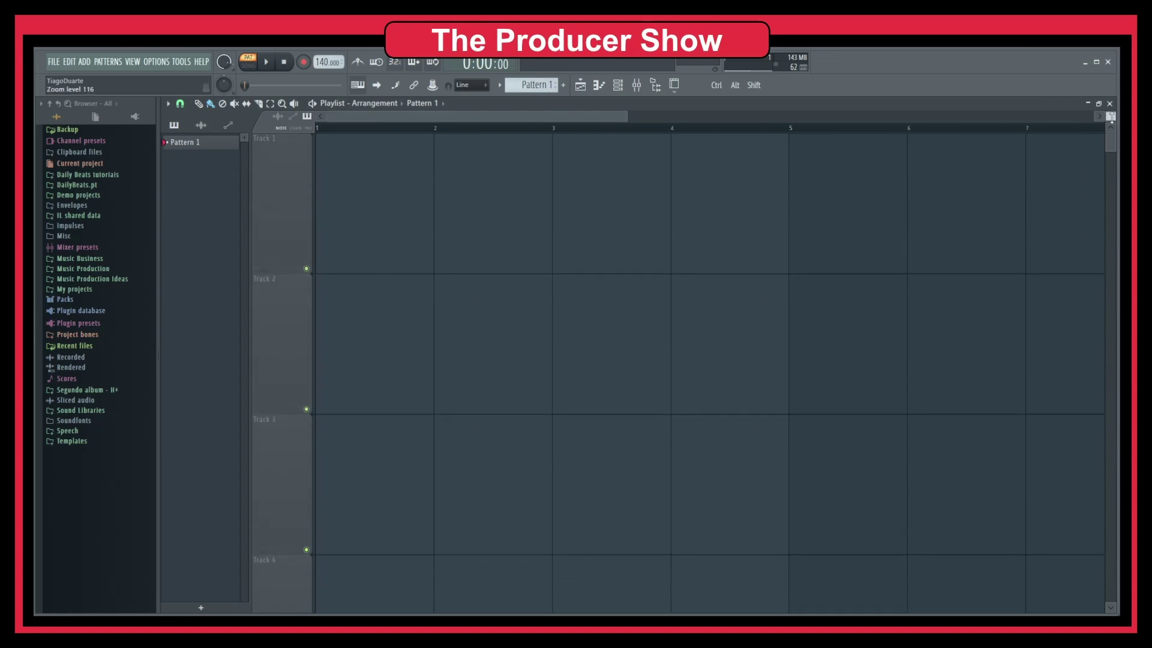
{"action": "scroll", "coordinate": [516, 261], "scroll_direction": "up", "scroll_amount": 2}
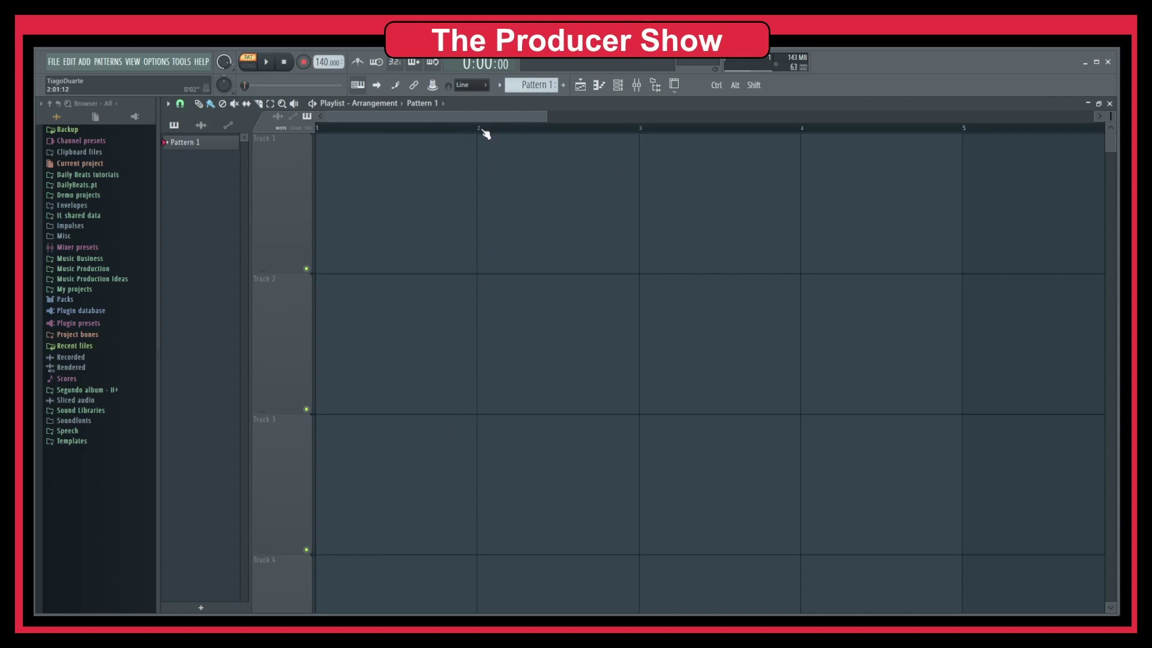
{"action": "left_click", "coordinate": [321, 128]}
{"action": "left_click", "coordinate": [380, 211]}
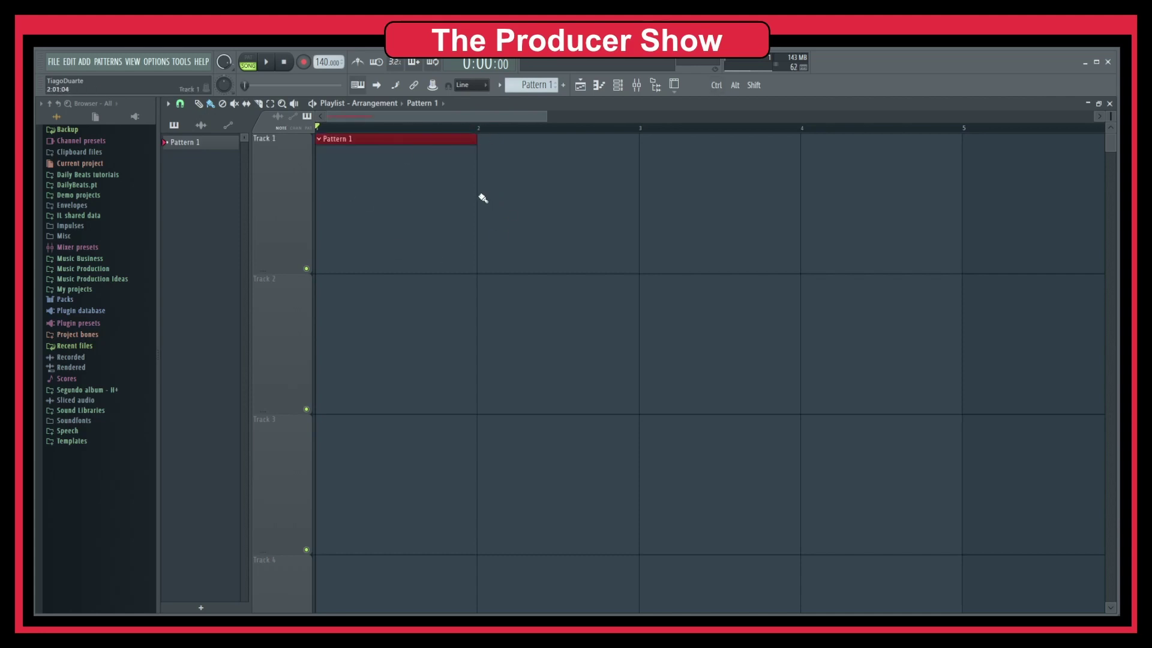
{"action": "left_click_drag", "start_coordinate": [477, 198], "coordinate": [953, 193]}
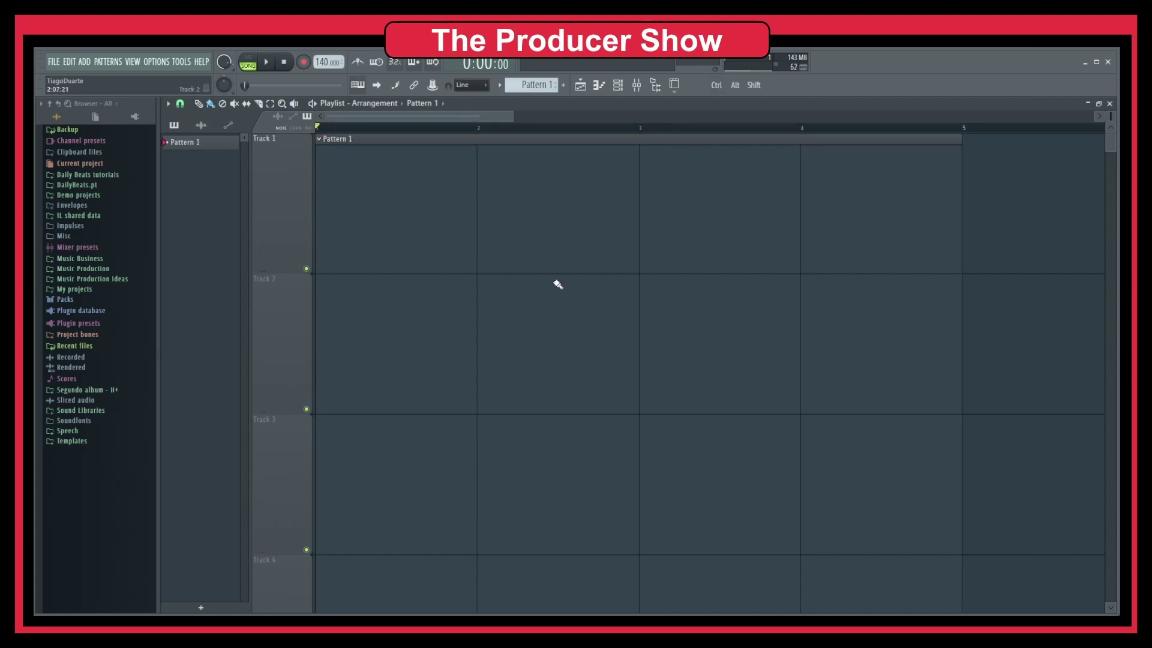
- Move the playhead between bar lines on the timeline to examine how it follows the Bar snap setting
{"action": "left_click", "coordinate": [412, 130]}
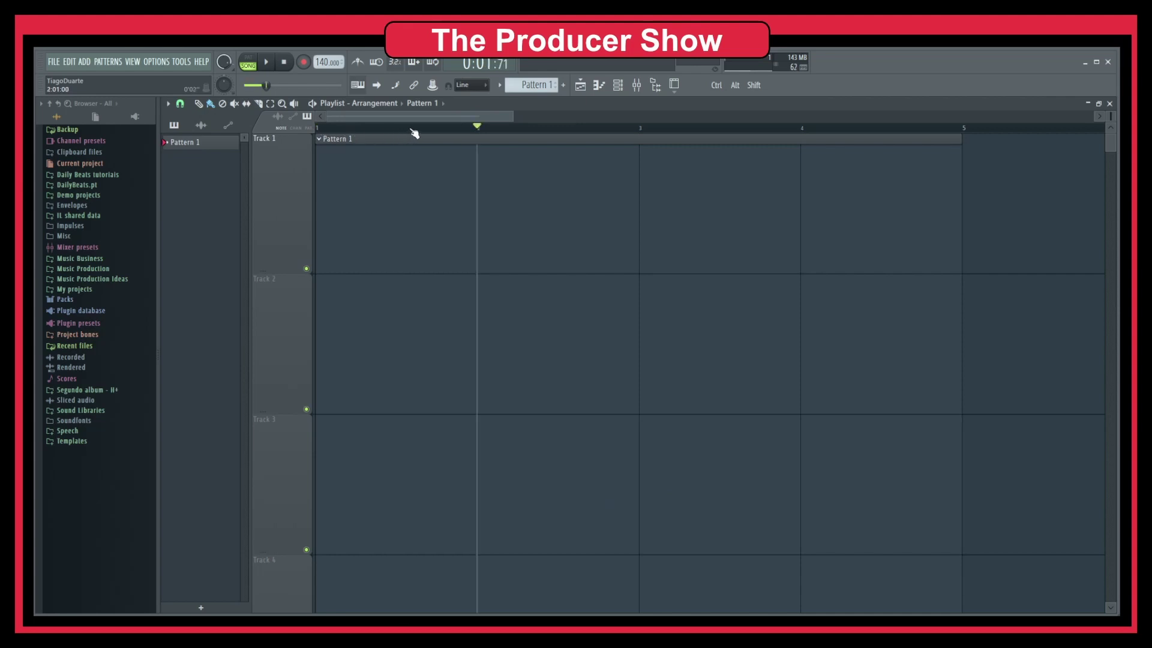
{"action": "left_click", "coordinate": [380, 131]}
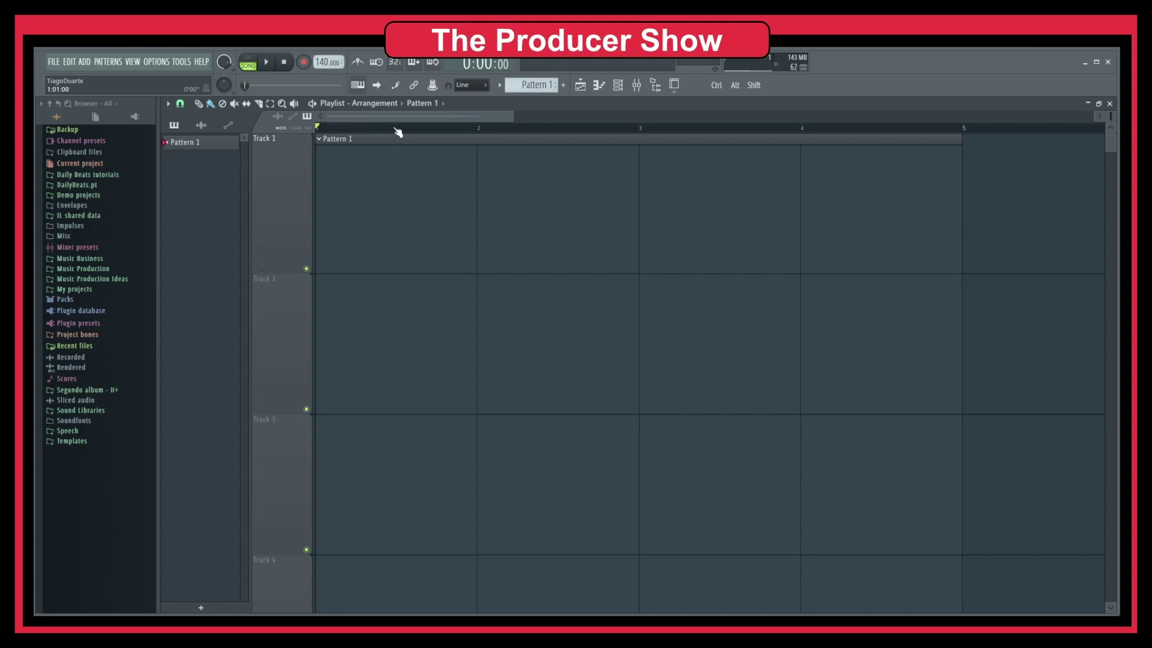
{"action": "key", "text": "space"}
{"action": "key", "text": "space"}
{"action": "left_click", "coordinate": [398, 127]}
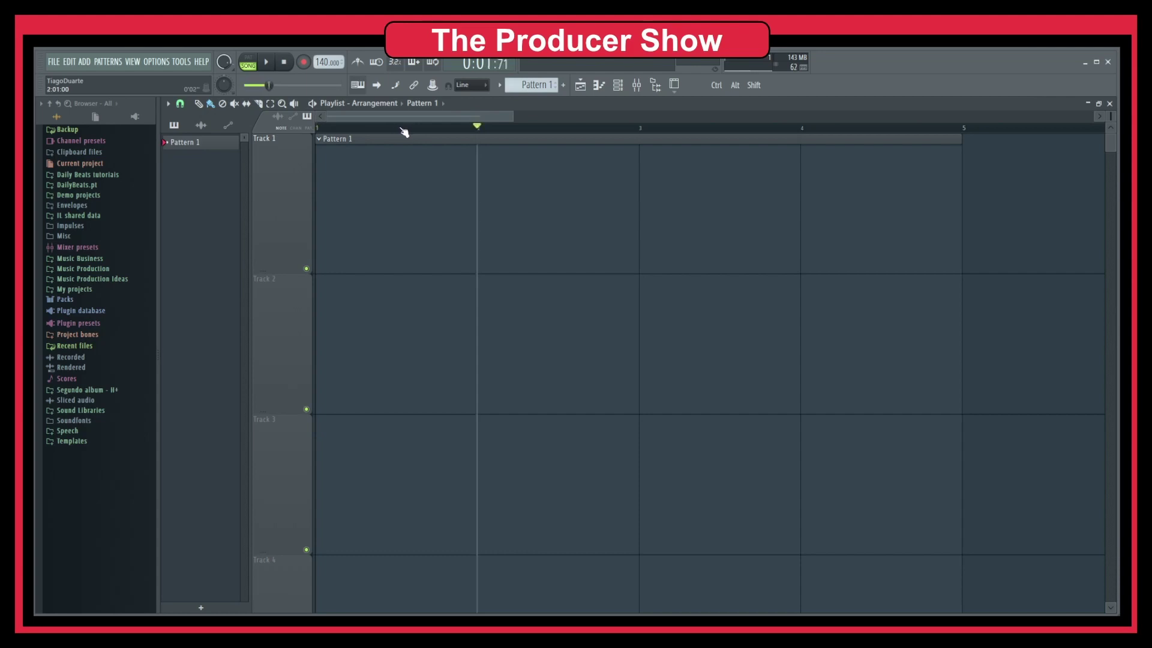
{"action": "left_click", "coordinate": [321, 127]}
{"action": "left_click", "coordinate": [468, 130]}
{"action": "left_click", "coordinate": [630, 129]}
{"action": "left_click_drag", "start_coordinate": [630, 132], "coordinate": [971, 135]}
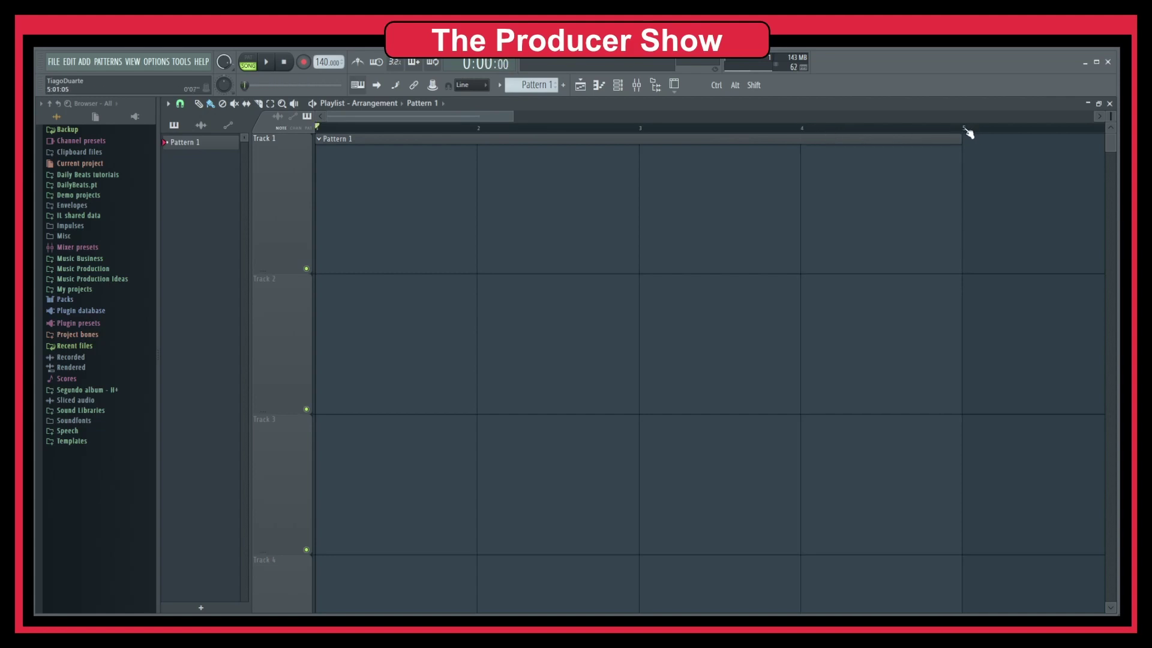
- Place a second Pattern 1 clip at bar 5 on Track 1 and move the playhead from bar 5 to bar 3
{"action": "left_click", "coordinate": [967, 138]}
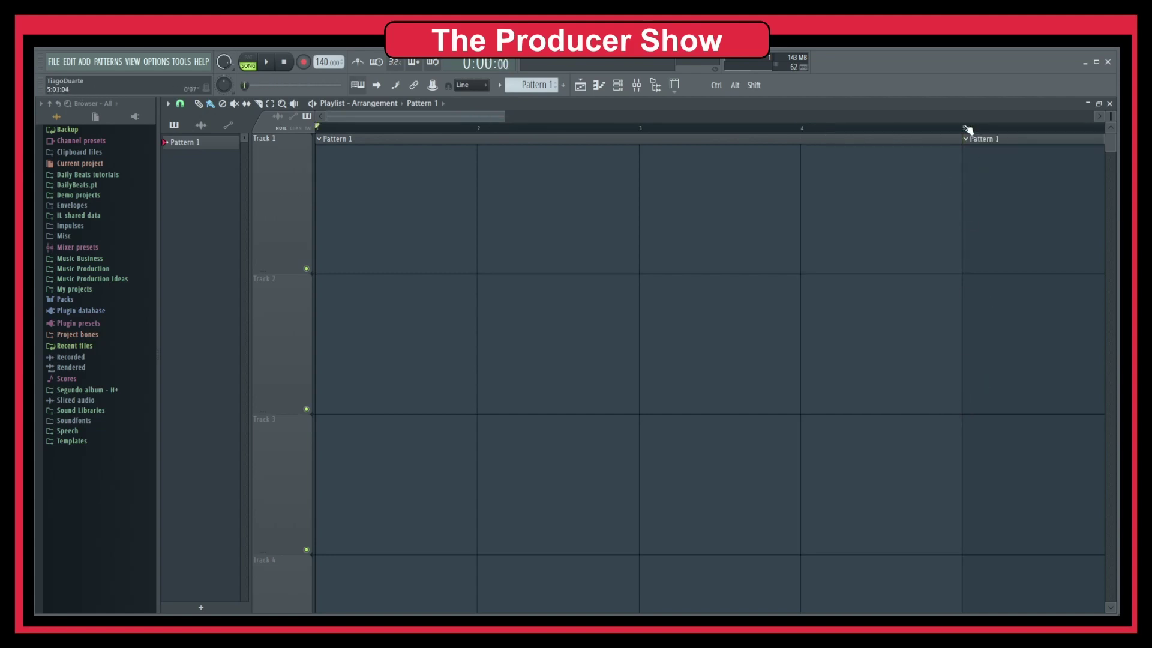
{"action": "mouse_move", "coordinate": [966, 129]}
{"action": "left_mouse_down"}
{"action": "mouse_move", "coordinate": [905, 141]}
{"action": "mouse_move", "coordinate": [354, 129]}
{"action": "mouse_move", "coordinate": [948, 123]}
{"action": "left_mouse_up"}
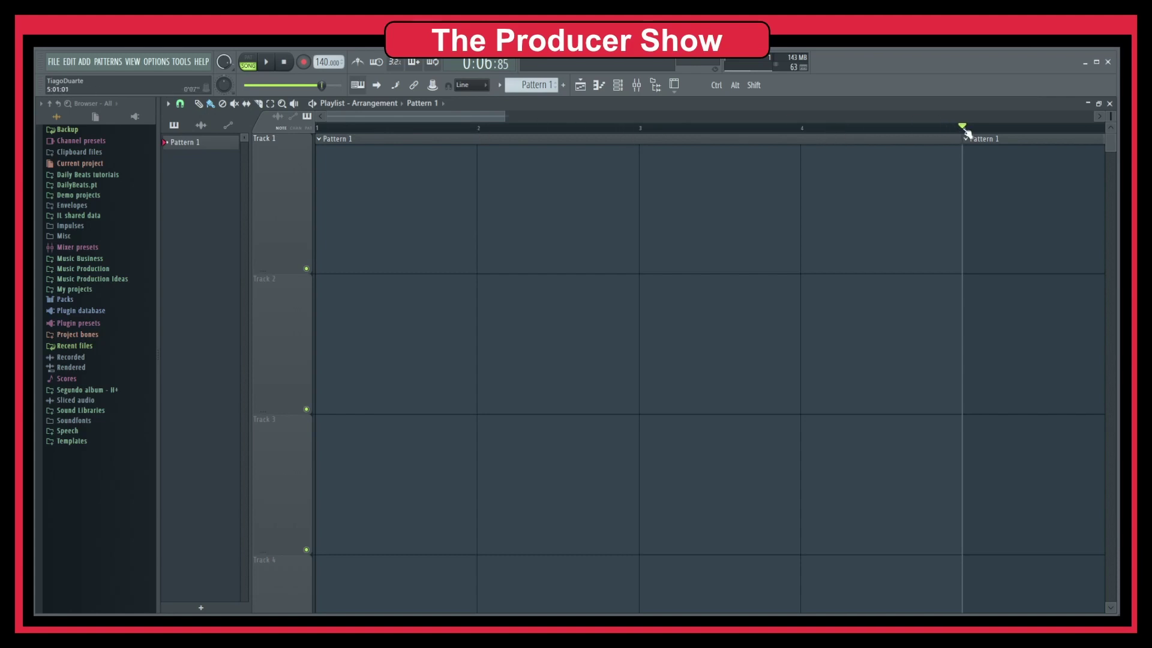
{"action": "left_click_drag", "start_coordinate": [967, 134], "coordinate": [646, 135]}
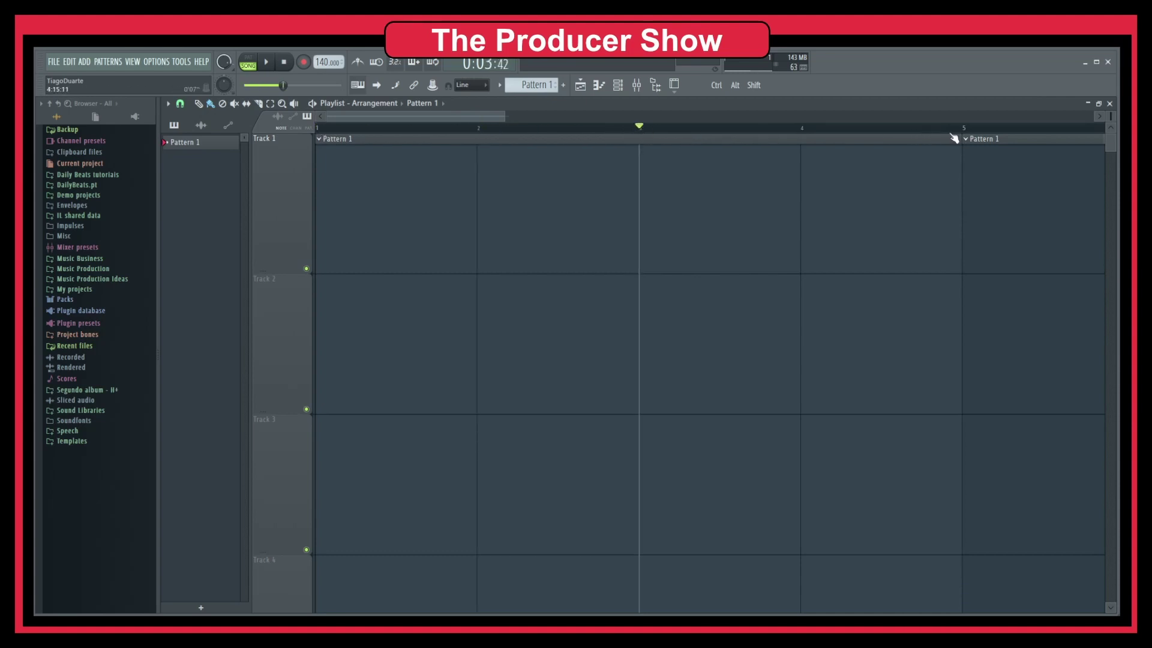
- Select bars 1 to 4 on the timeline and clear that time selection again
{"action": "left_click_drag", "start_coordinate": [966, 132], "coordinate": [424, 136]}
{"action": "key", "text": "ctrl+d"}
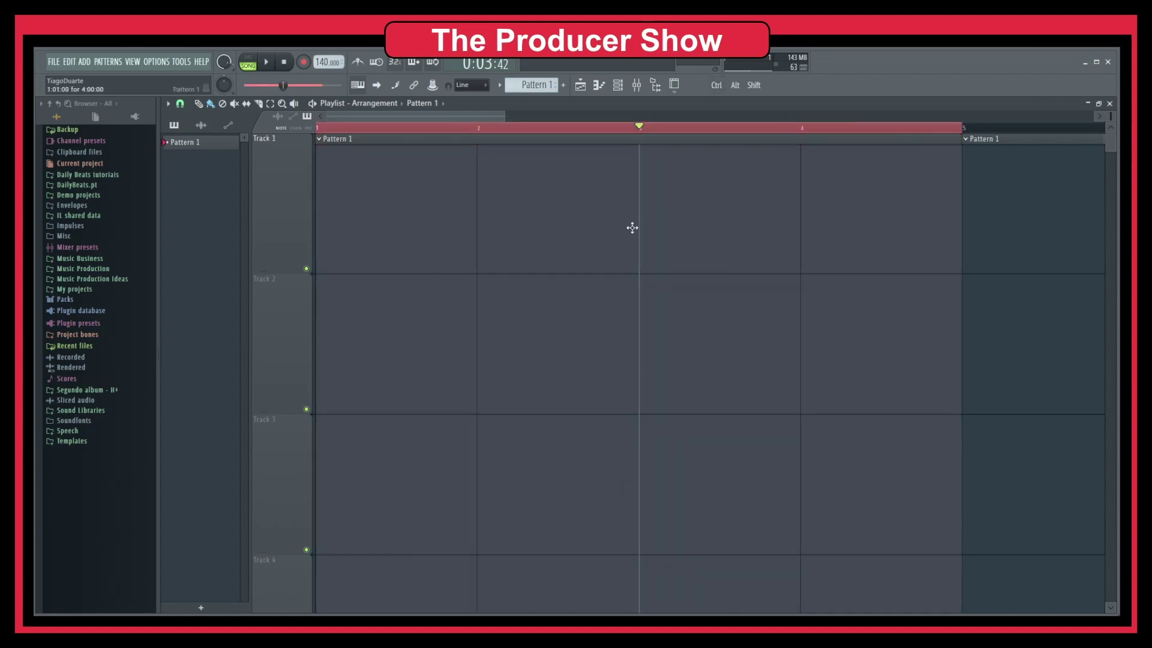
{"action": "left_click_drag", "start_coordinate": [328, 132], "coordinate": [942, 143]}
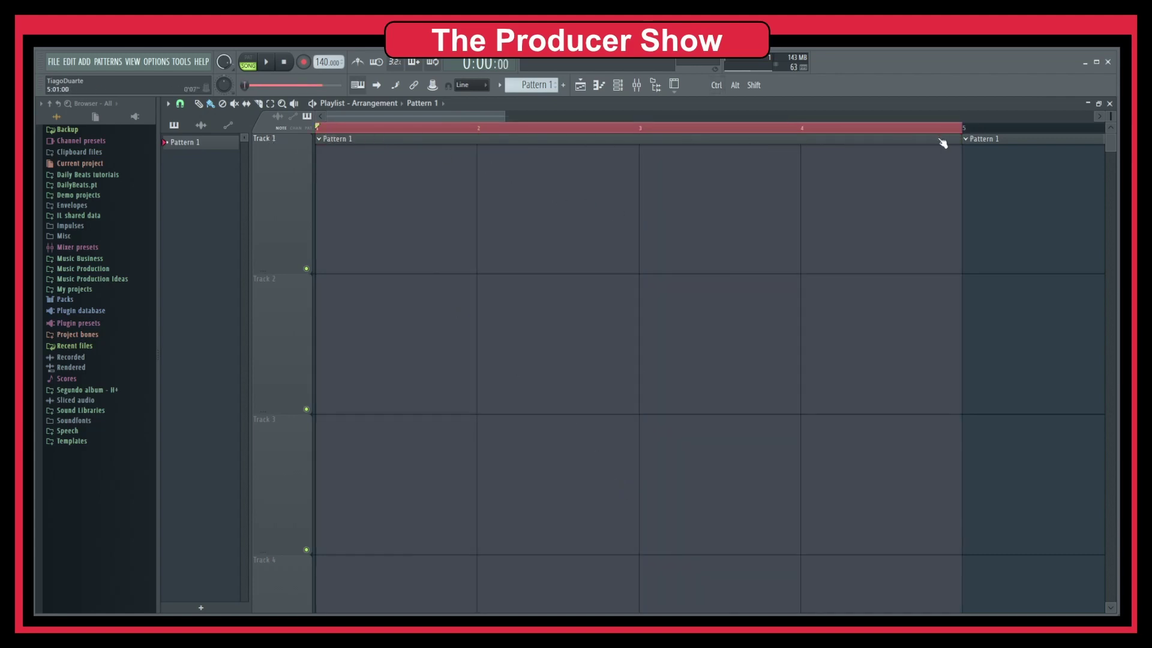
{"action": "left_click", "coordinate": [574, 127]}
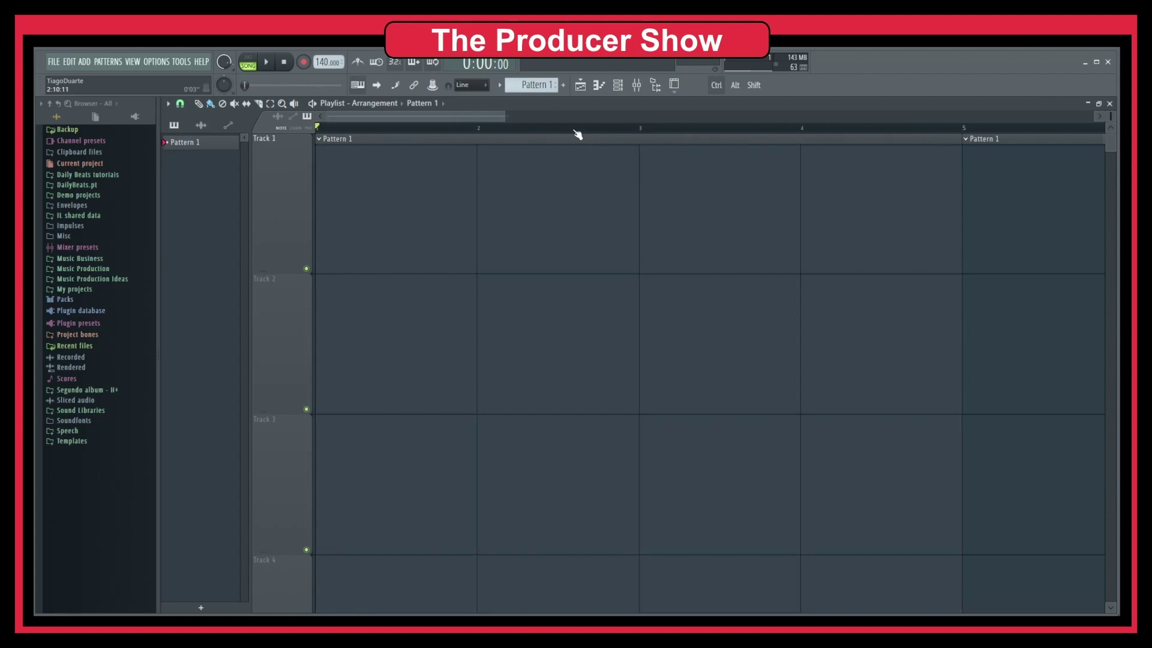
- Set the playlist snap to Beat and move the playhead to beat 2, bar 2 and bar 3
{"action": "left_click", "coordinate": [180, 103]}
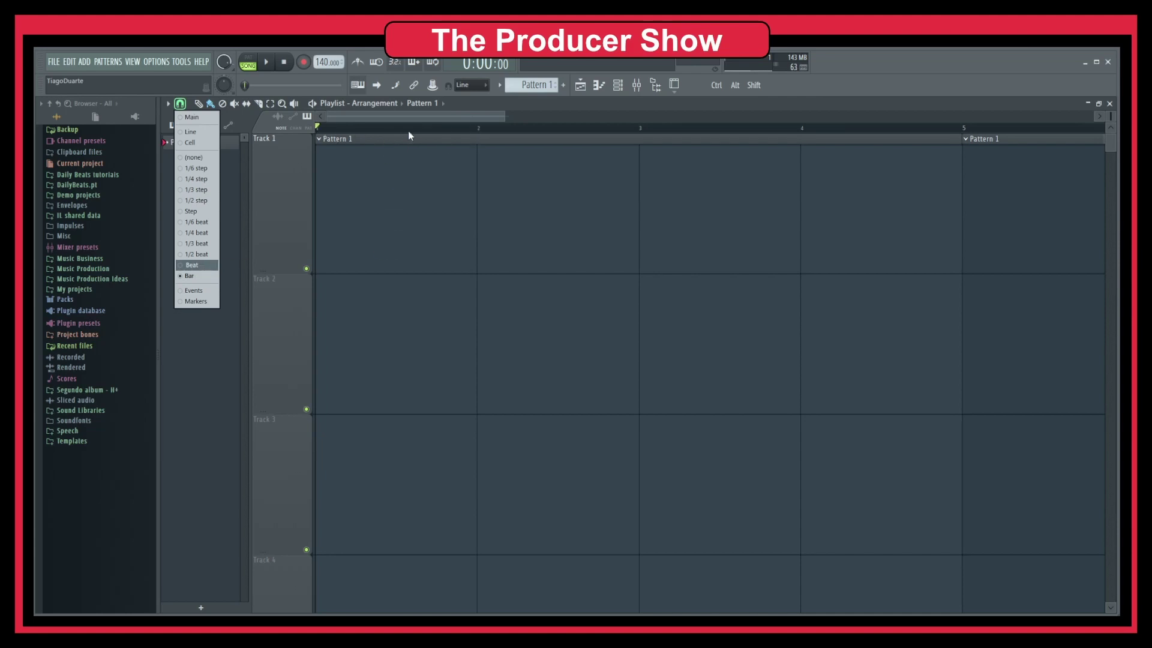
{"action": "left_click", "coordinate": [194, 264]}
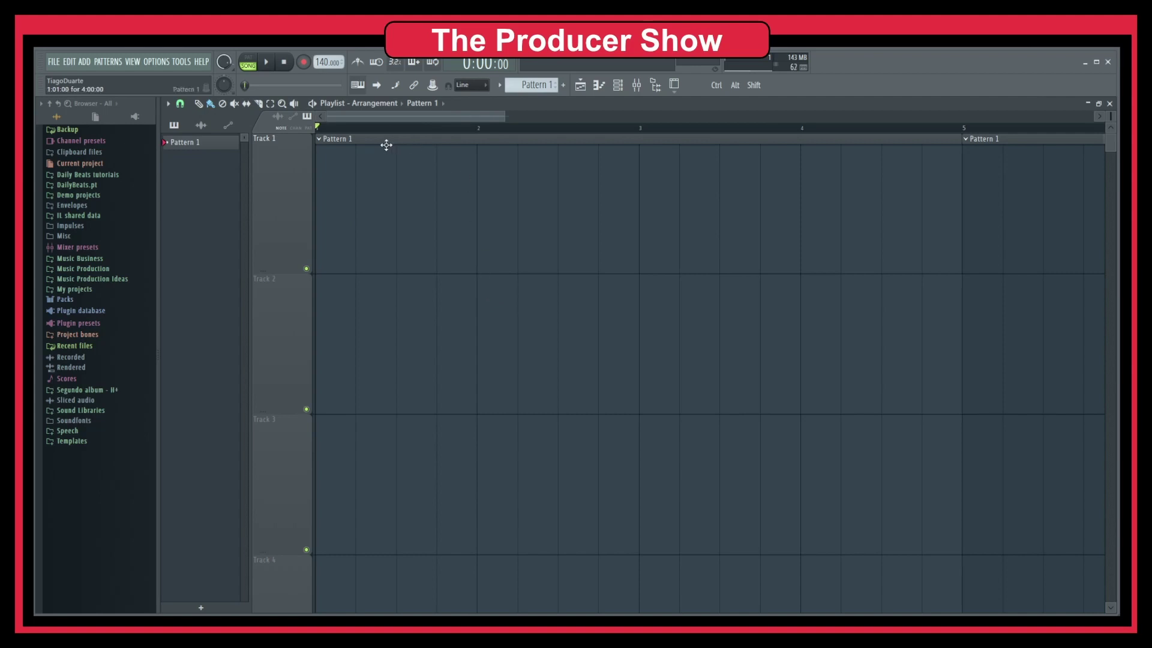
{"action": "left_click", "coordinate": [353, 132]}
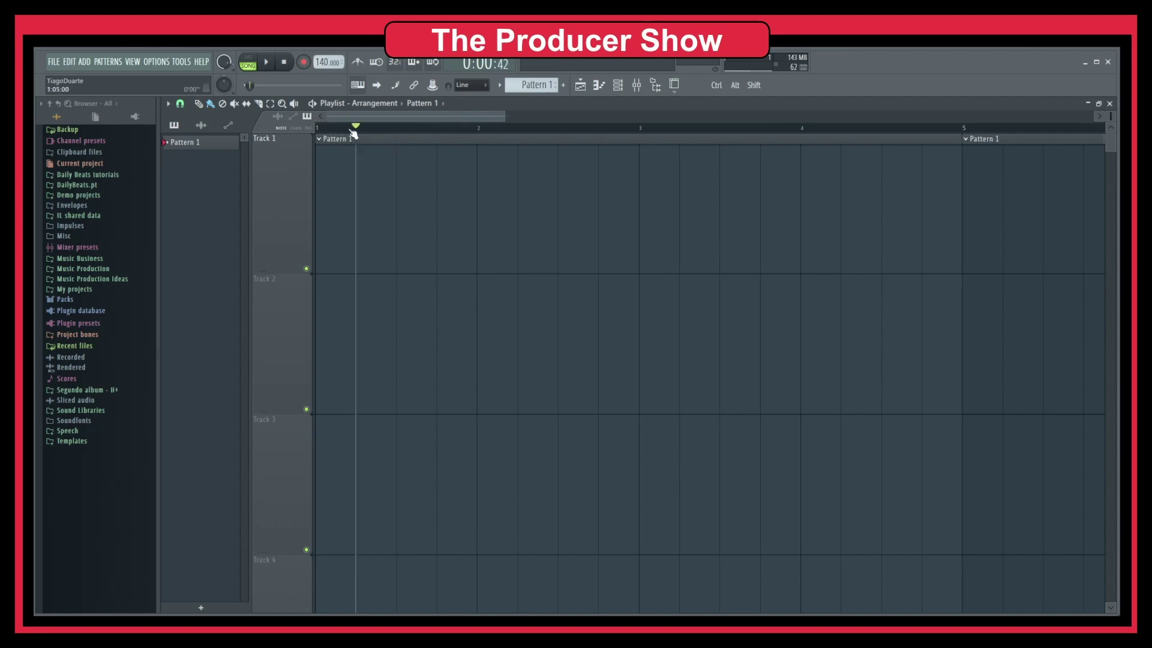
{"action": "left_click_drag", "start_coordinate": [360, 135], "coordinate": [477, 135]}
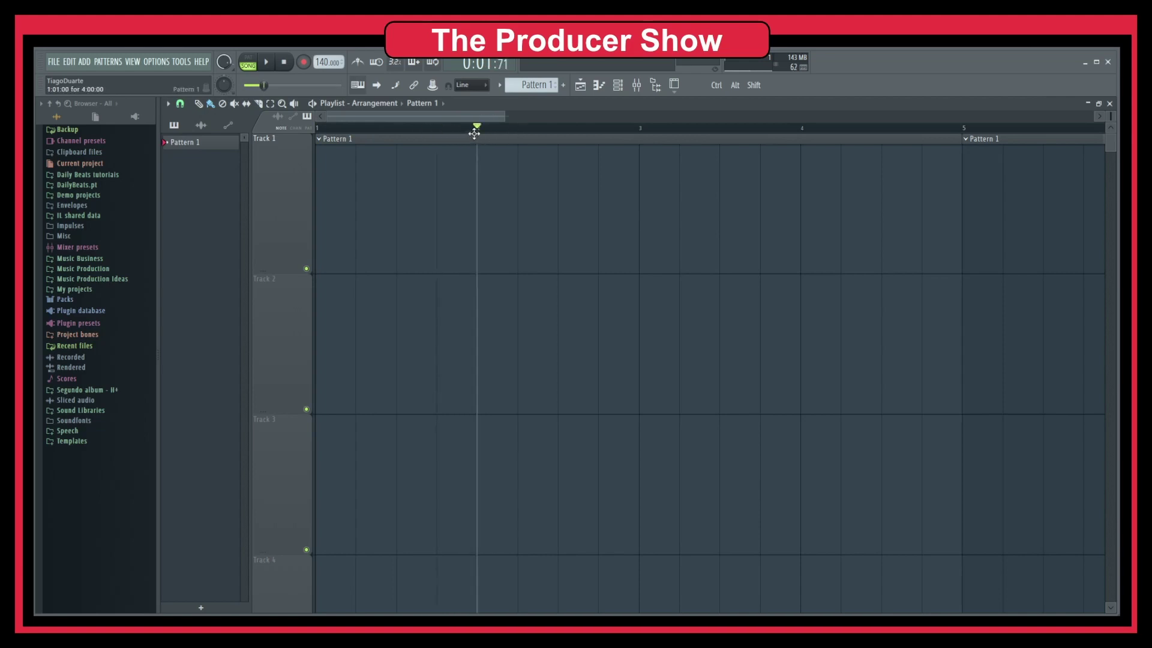
{"action": "left_click_drag", "start_coordinate": [487, 133], "coordinate": [639, 129]}
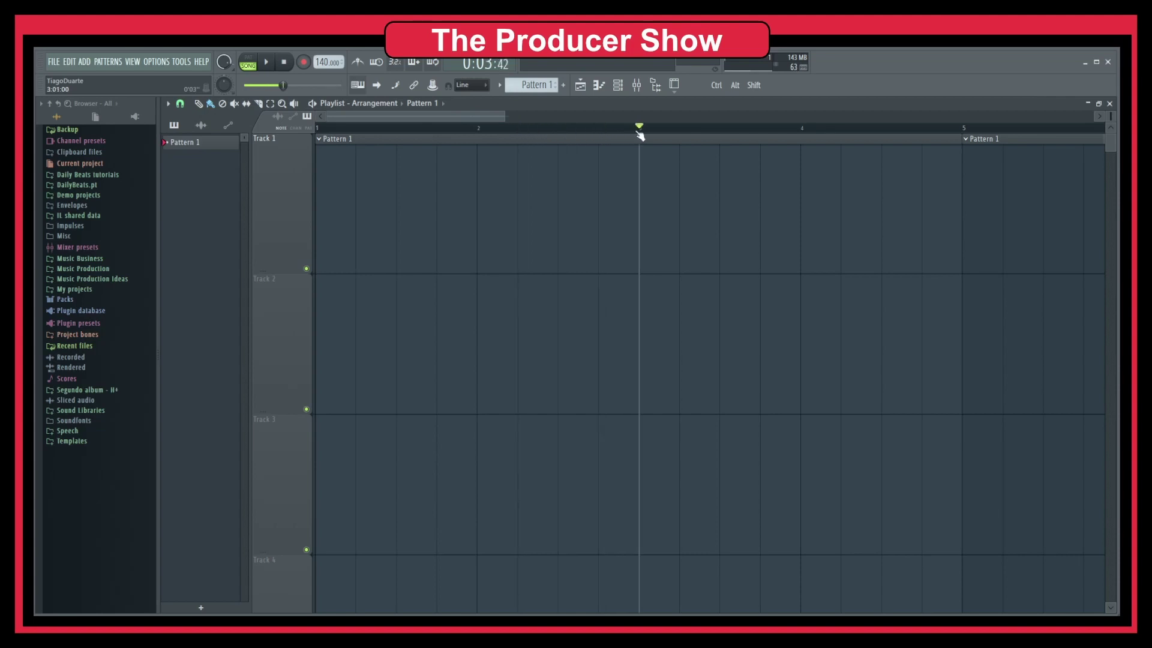
- With Beat snap, place four one-beat Pattern 1 clips on Track 2, on beats 2 and 4 of bars 1 and 2
{"action": "left_click", "coordinate": [181, 105]}
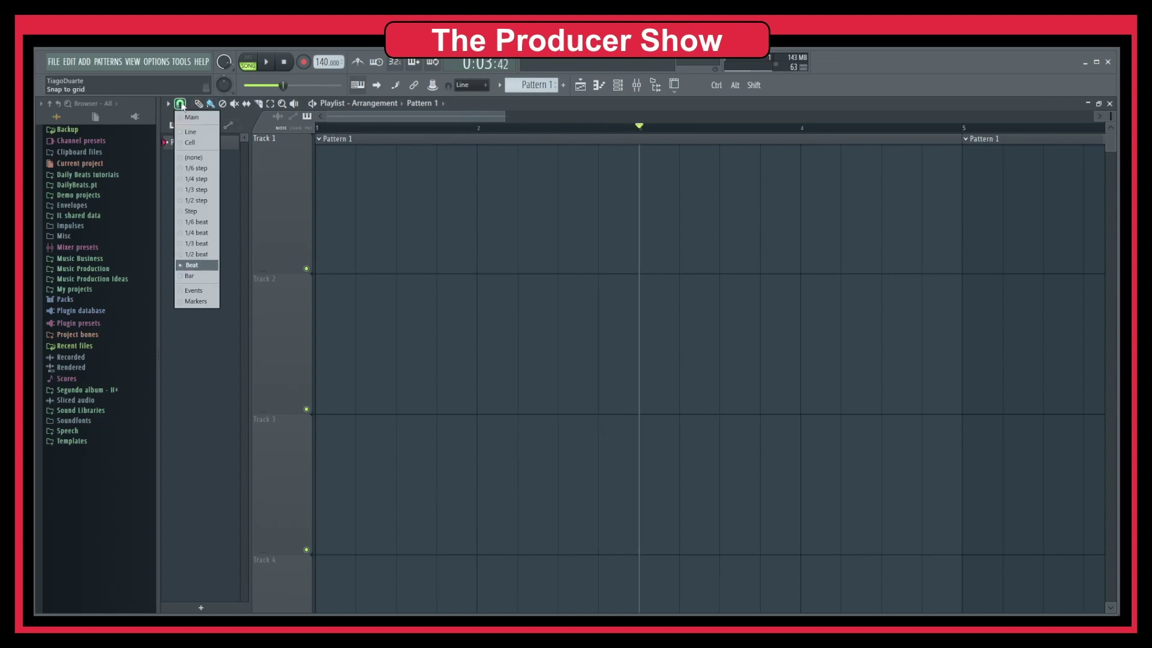
{"action": "left_click", "coordinate": [197, 266]}
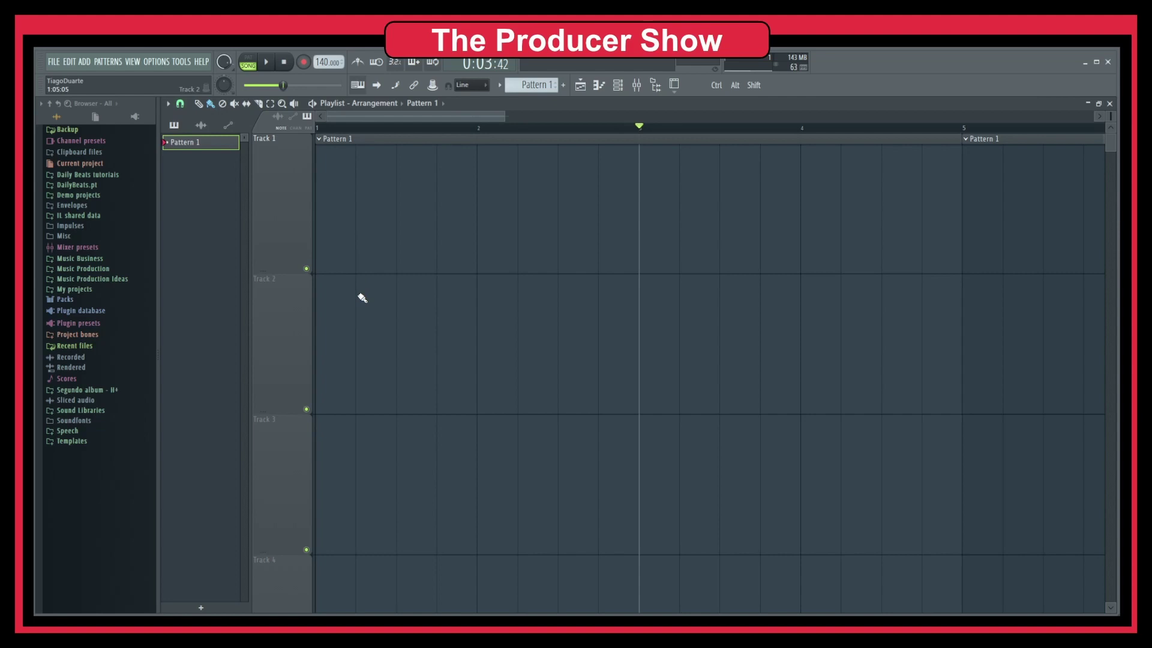
{"action": "left_click", "coordinate": [180, 103]}
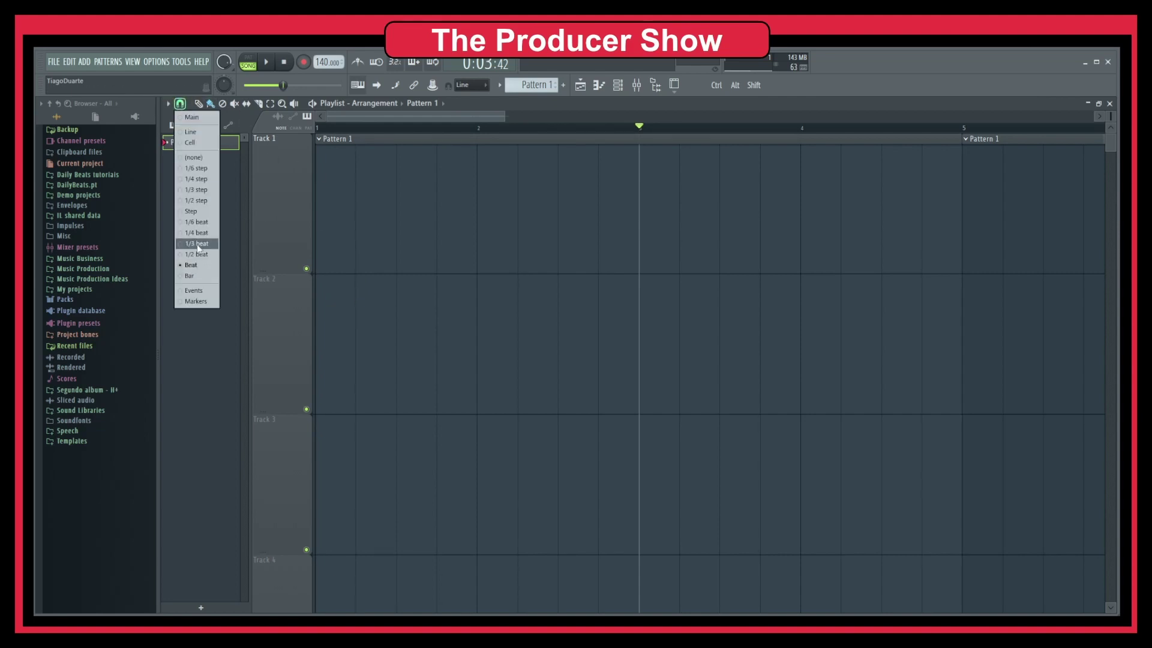
{"action": "left_click", "coordinate": [196, 269]}
{"action": "left_click", "coordinate": [359, 318]}
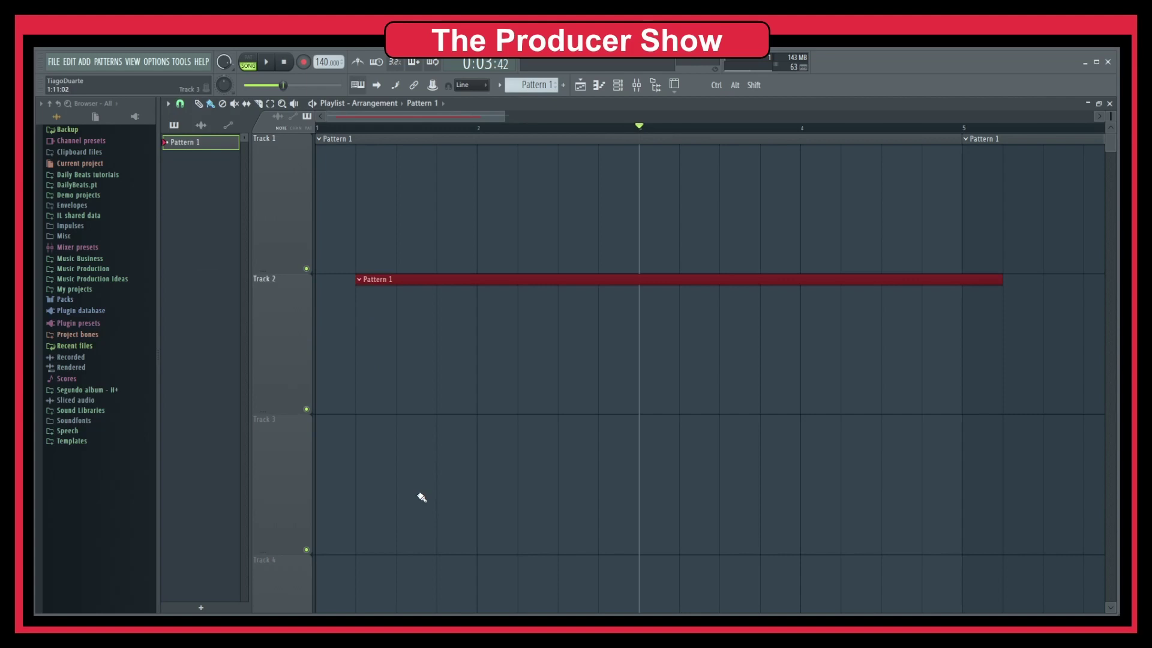
{"action": "left_click_drag", "start_coordinate": [1014, 340], "coordinate": [352, 336]}
{"action": "key", "text": "ctrl+b"}
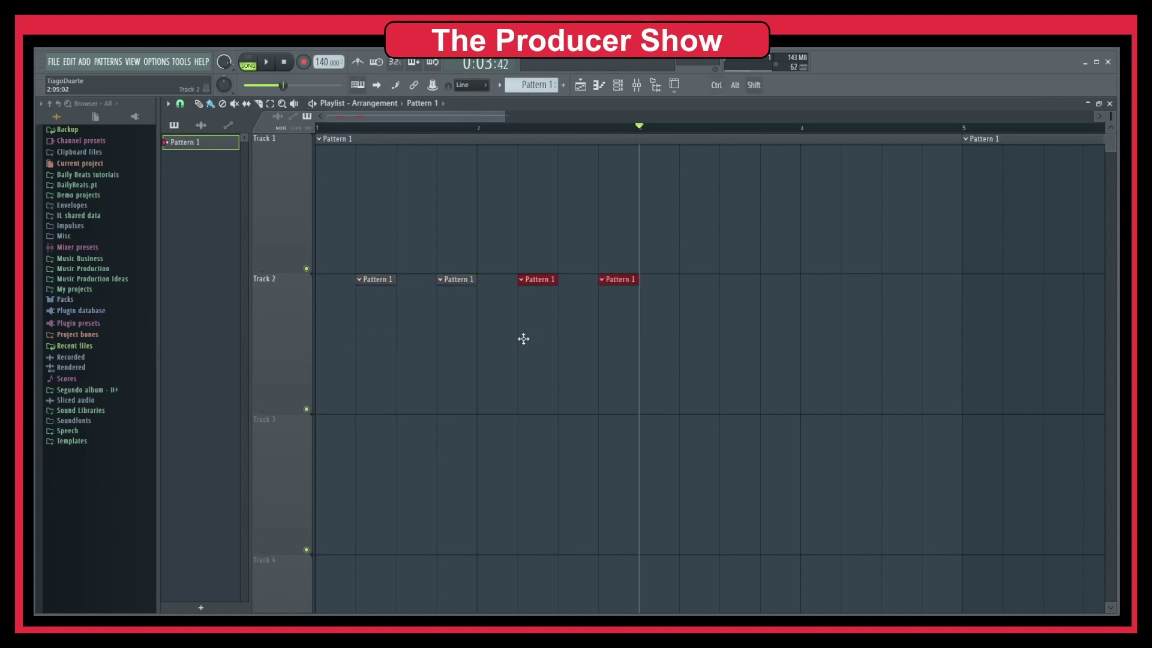
{"action": "left_click", "coordinate": [604, 338]}
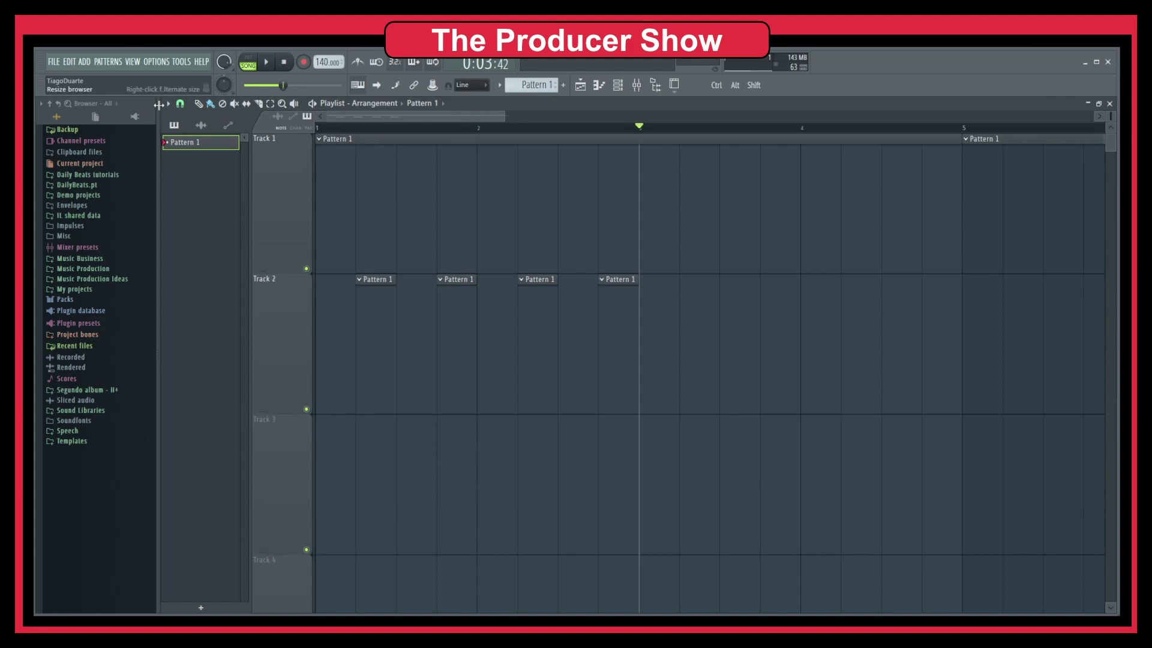
- Set the snap to 1/2 beat and place eight half-beat Pattern 1 clips on the offbeats of bars 1 and 2 on Track 3
{"action": "left_click", "coordinate": [180, 105]}
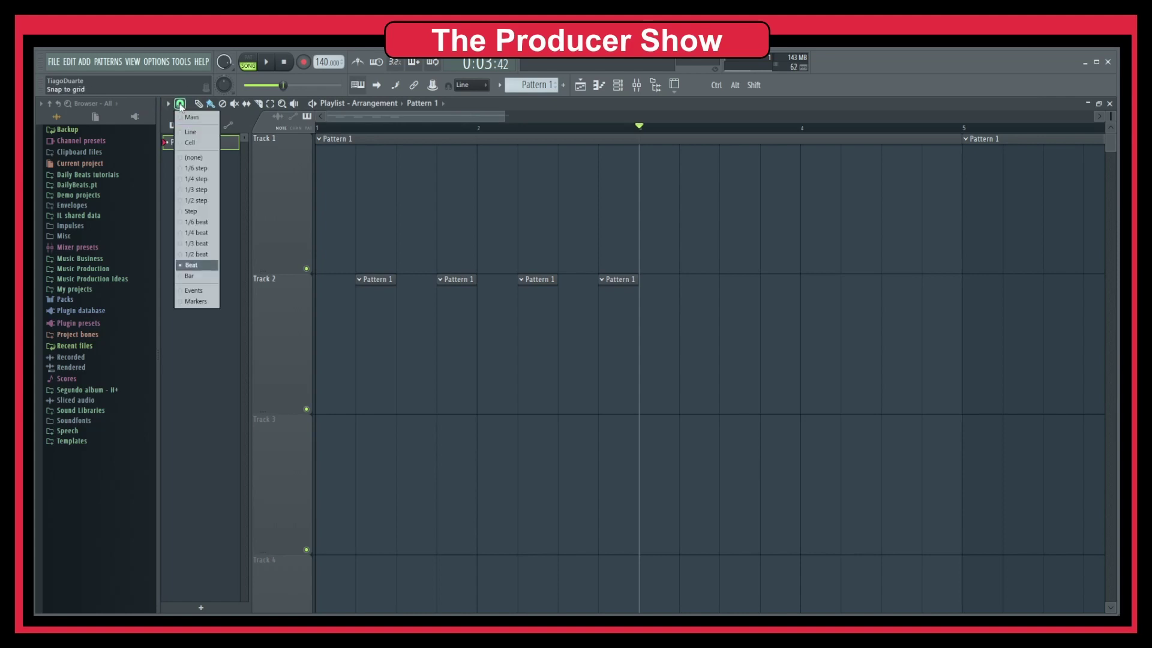
{"action": "left_click", "coordinate": [205, 257]}
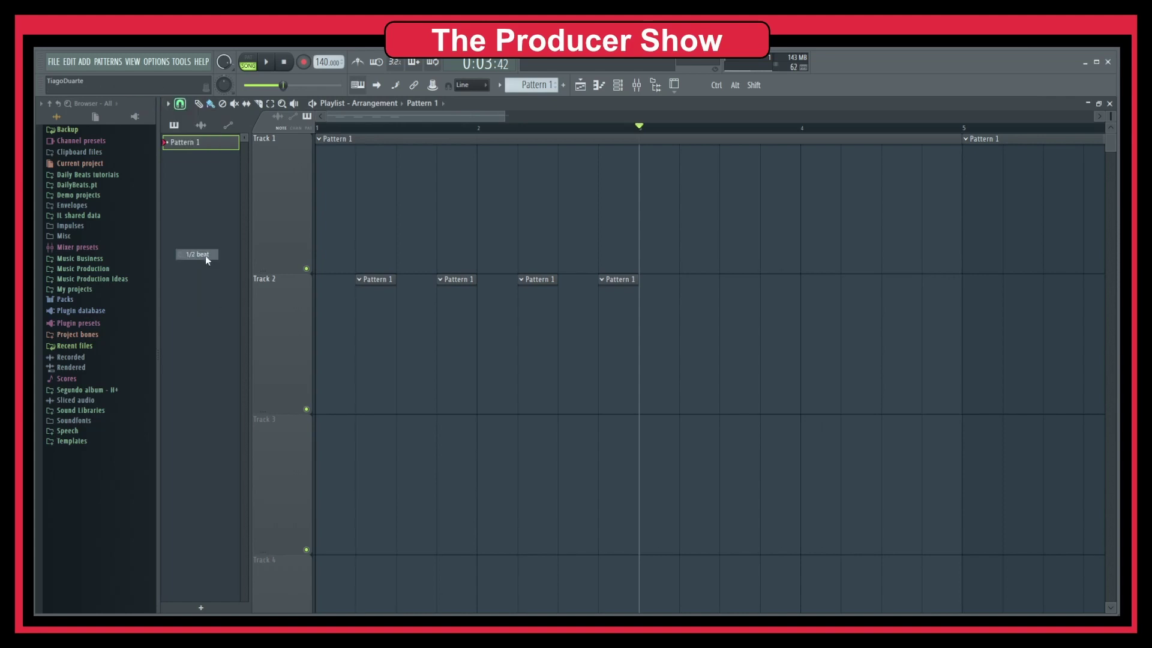
{"action": "left_click", "coordinate": [349, 447]}
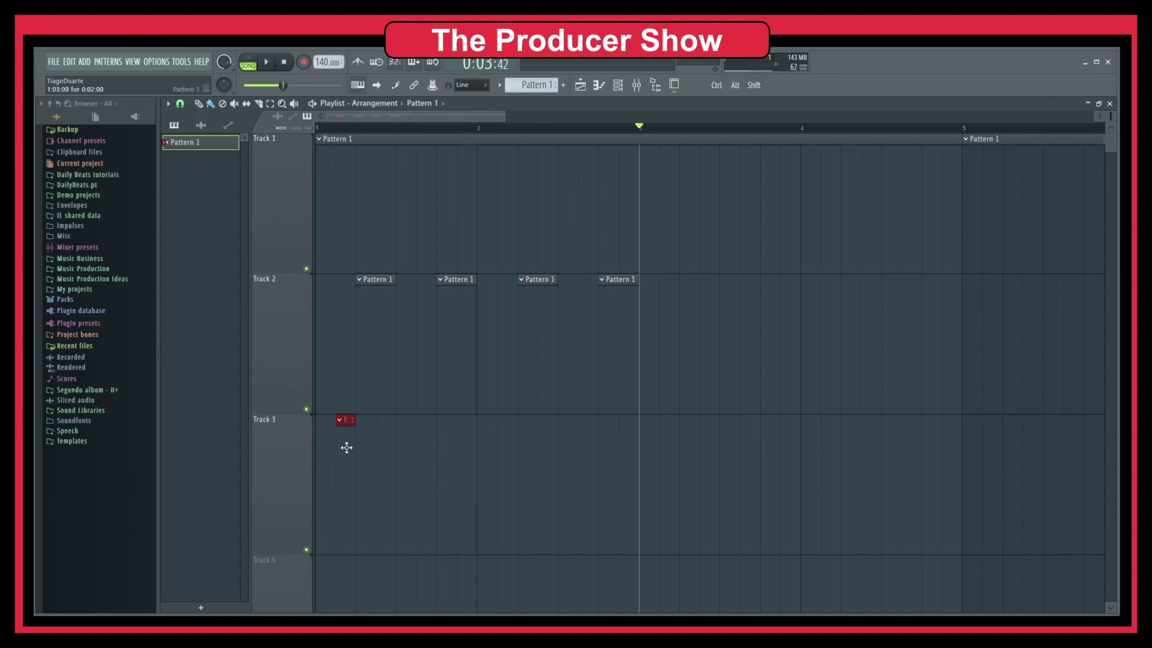
{"action": "left_click", "coordinate": [387, 449]}
{"action": "left_click", "coordinate": [416, 448]}
{"action": "mouse_move", "coordinate": [447, 449]}
{"action": "left_mouse_down"}
{"action": "mouse_move", "coordinate": [489, 450]}
{"action": "mouse_move", "coordinate": [463, 450]}
{"action": "left_mouse_up"}
{"action": "left_click", "coordinate": [508, 446]}
{"action": "left_click", "coordinate": [546, 448]}
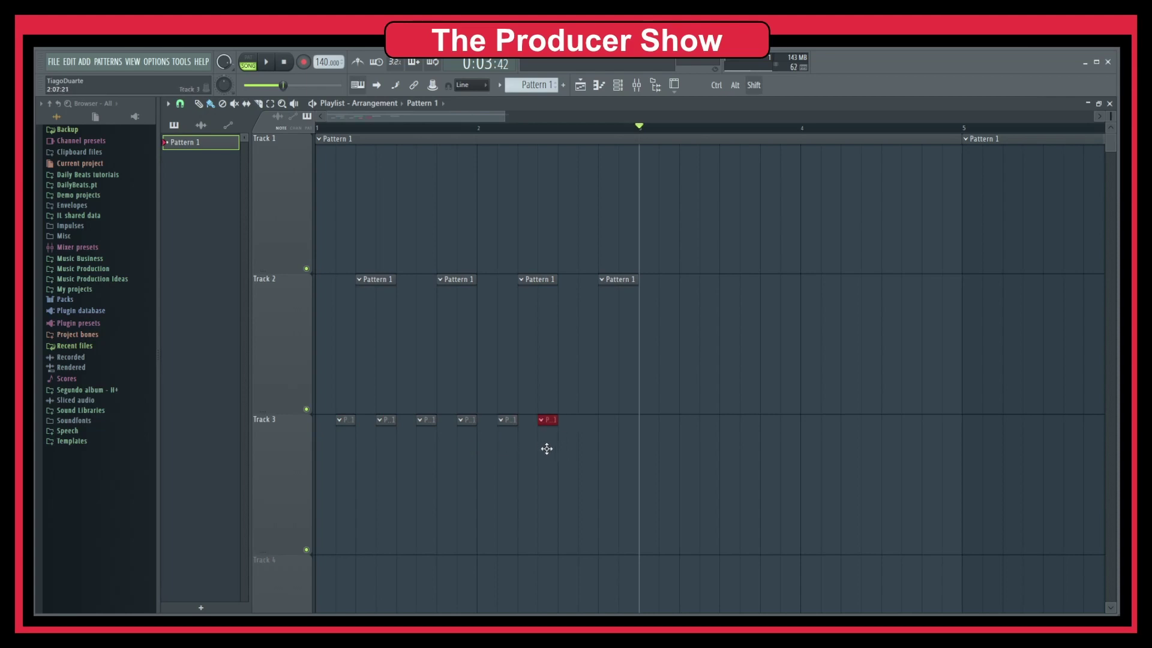
{"action": "left_click", "coordinate": [592, 446]}
{"action": "left_click", "coordinate": [629, 444]}
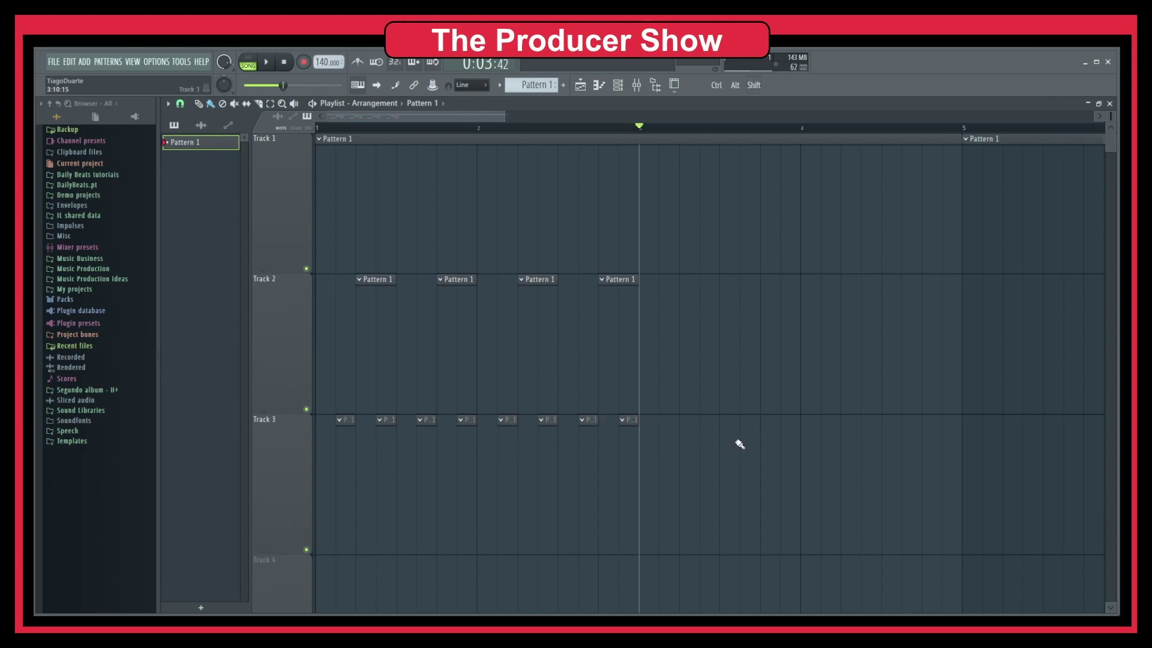
- Select all eight Pattern 1 clips on Track 3
{"action": "left_click_drag", "start_coordinate": [696, 486], "coordinate": [348, 487]}
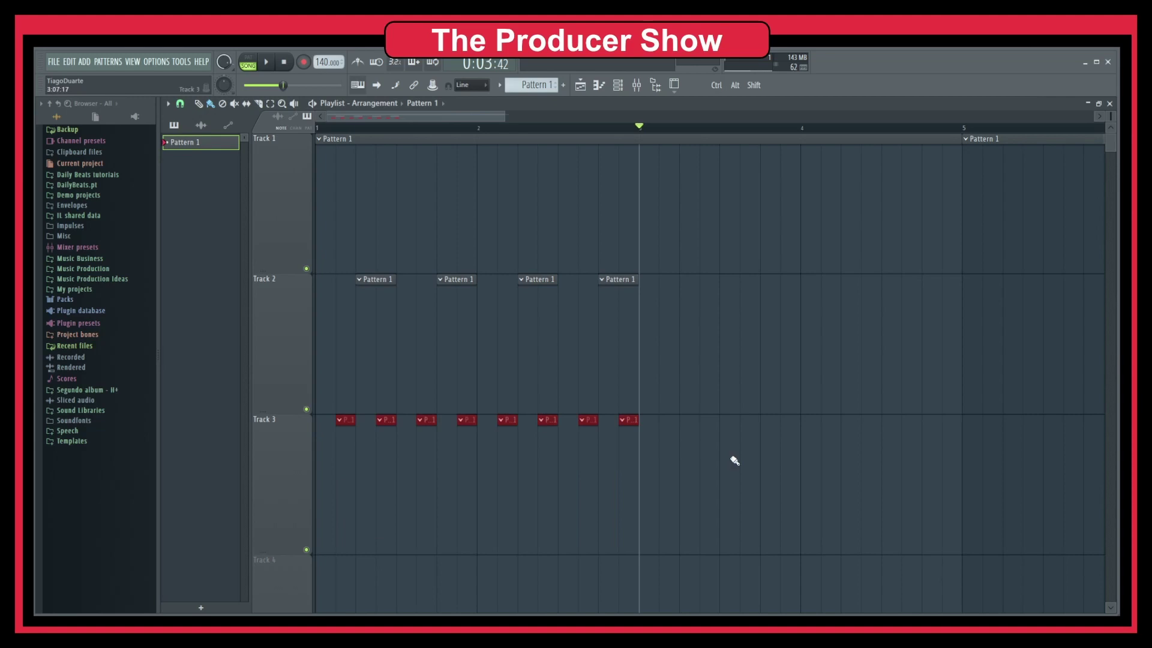
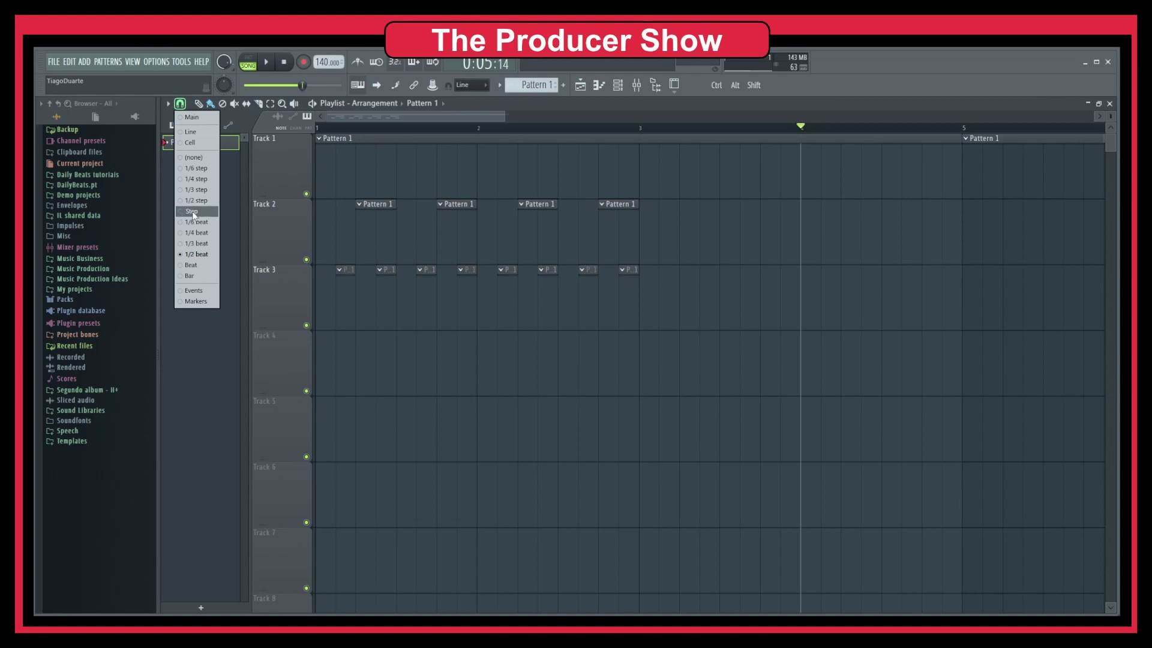
- Set the playlist snap to Step and mark first a one-beat and then a one-step time range at the start of bar 1
{"action": "left_click", "coordinate": [192, 212]}
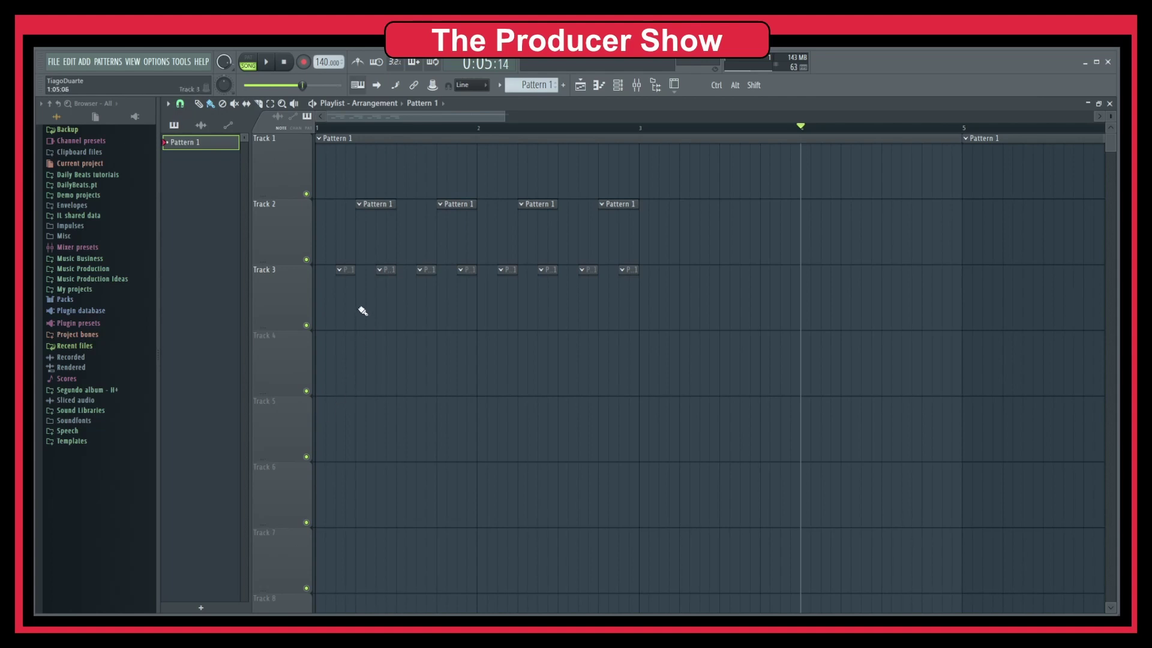
{"action": "left_click_drag", "start_coordinate": [359, 128], "coordinate": [324, 172]}
{"action": "scroll", "coordinate": [346, 250], "scroll_direction": "up", "scroll_amount": 3}
{"action": "scroll", "coordinate": [342, 250], "scroll_direction": "left", "scroll_amount": 2}
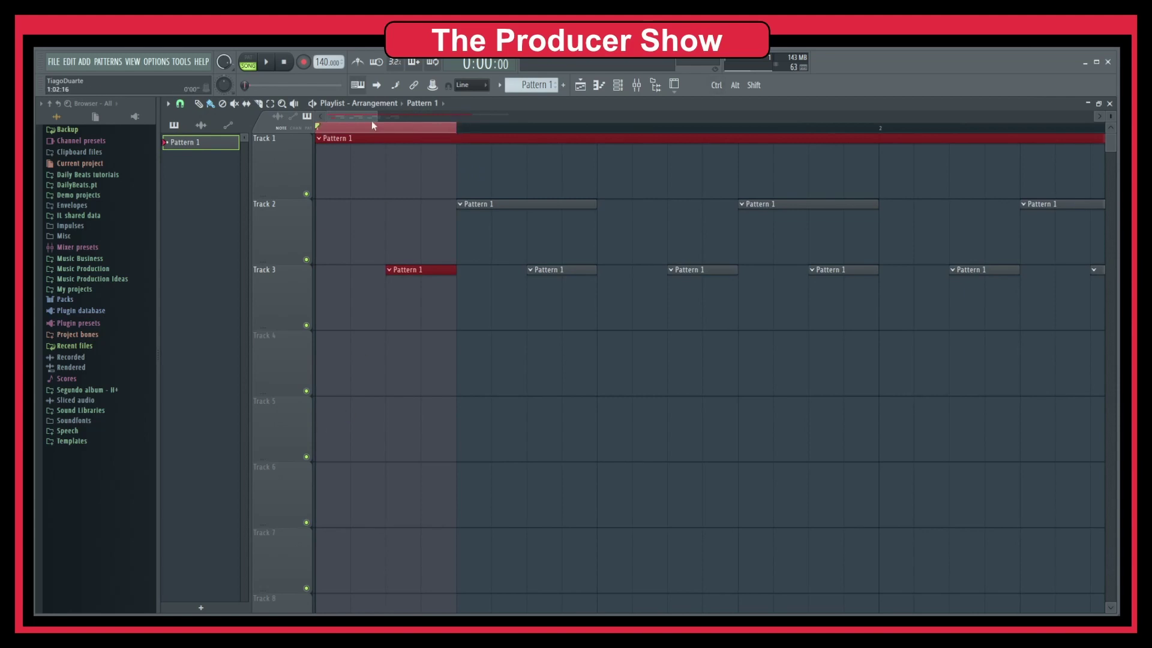
{"action": "left_click", "coordinate": [349, 132], "text": "ctrl"}
{"action": "left_click_drag", "start_coordinate": [349, 131], "coordinate": [311, 138]}
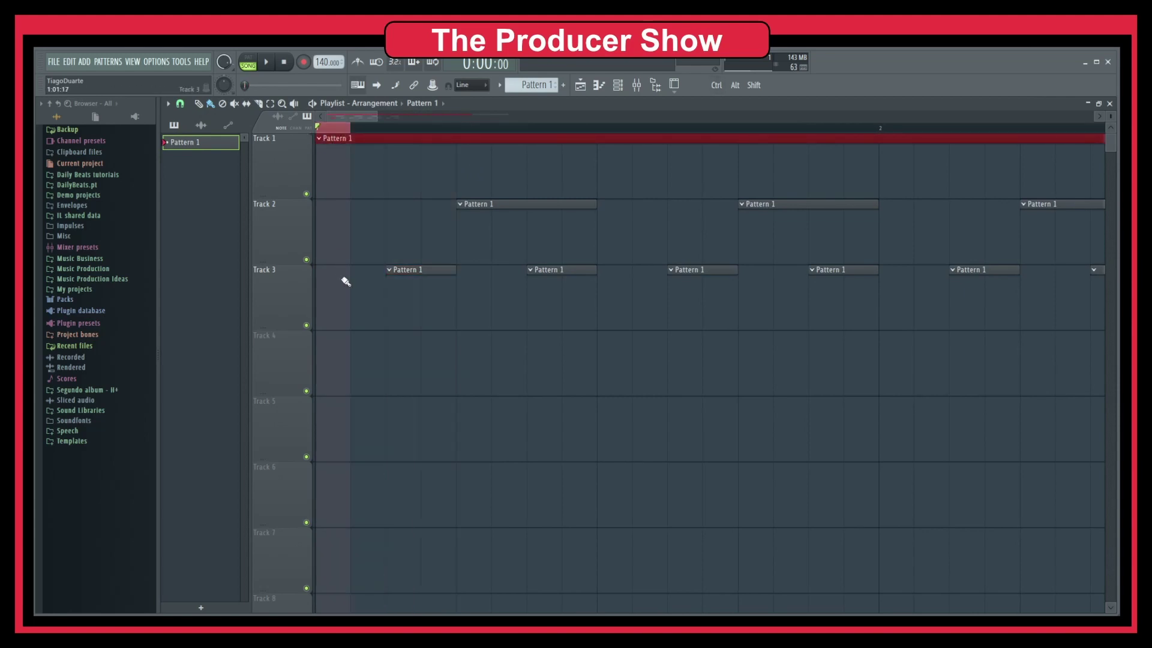
{"action": "key", "text": "ctrl+d"}
- Place four one-step Pattern 1 clips across beat 1 of Track 4 and mark that beat as a time range
{"action": "left_click", "coordinate": [334, 376]}
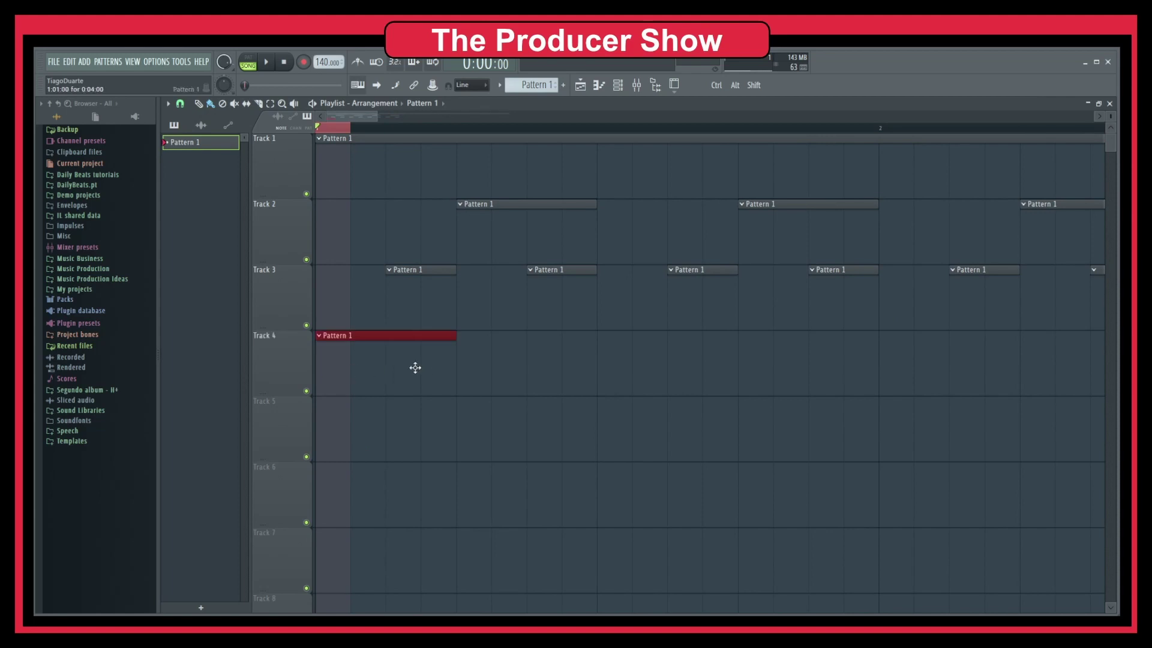
{"action": "left_click_drag", "start_coordinate": [449, 365], "coordinate": [296, 365]}
{"action": "left_click_drag", "start_coordinate": [457, 130], "coordinate": [317, 130]}
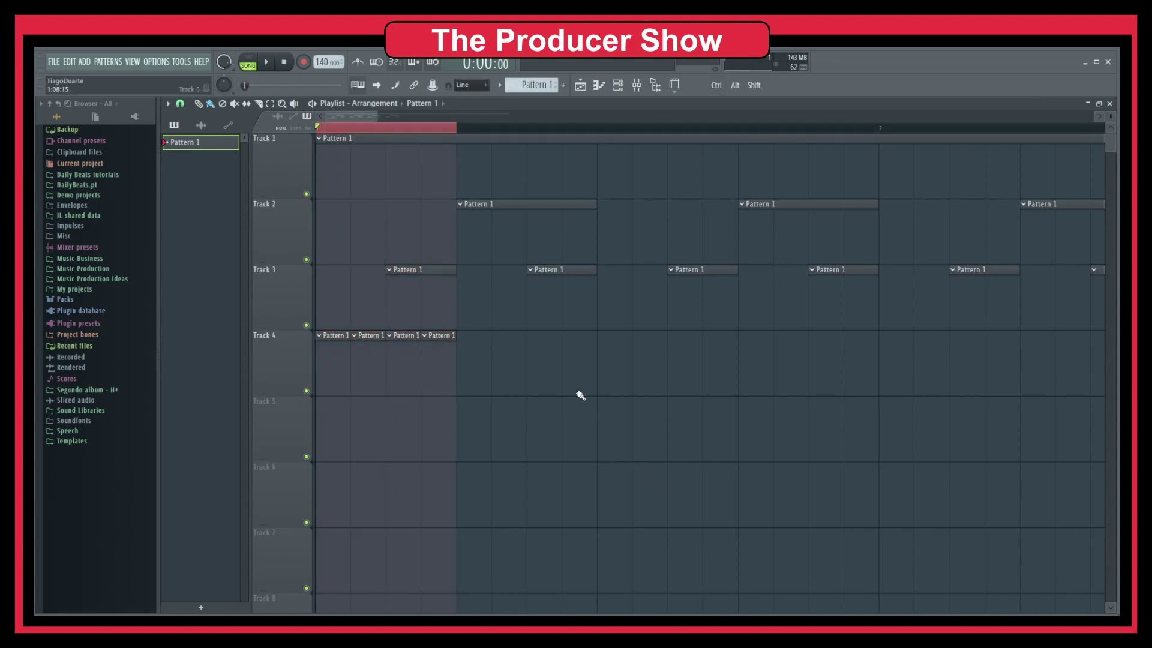
- Shorten the Pattern 1 clip at the start of Track 1 to one bar
{"action": "scroll", "coordinate": [800, 200], "scroll_direction": "down", "scroll_amount": 5}
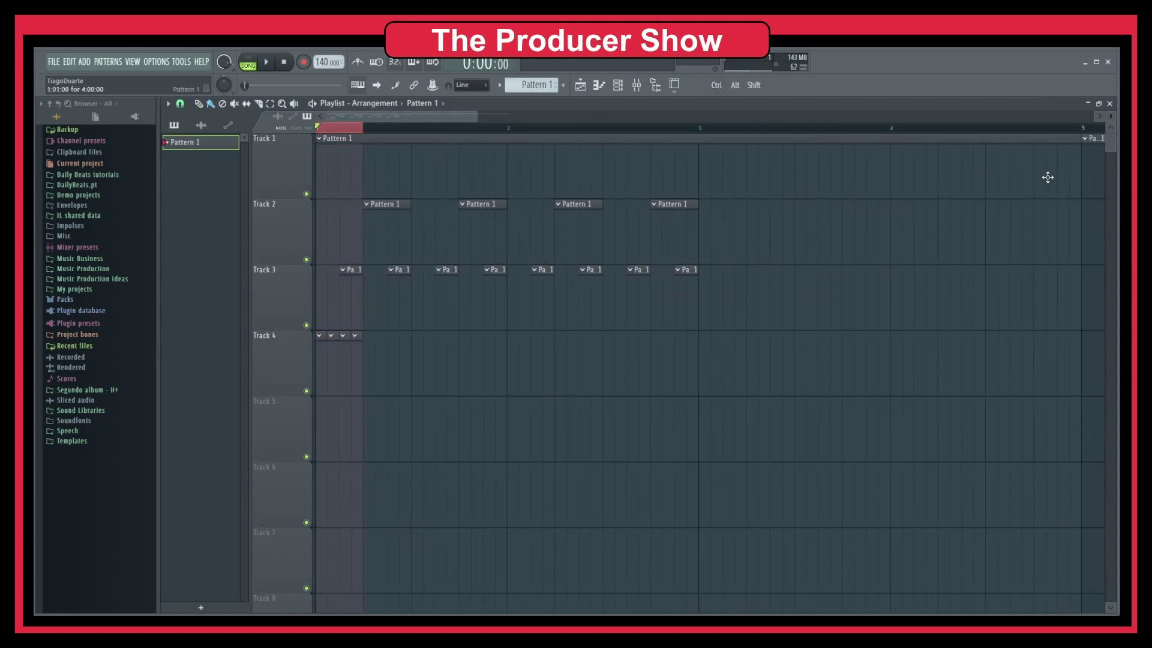
{"action": "left_click_drag", "start_coordinate": [1076, 174], "coordinate": [506, 177]}
{"action": "scroll", "coordinate": [364, 226], "scroll_direction": "up", "scroll_amount": 2}
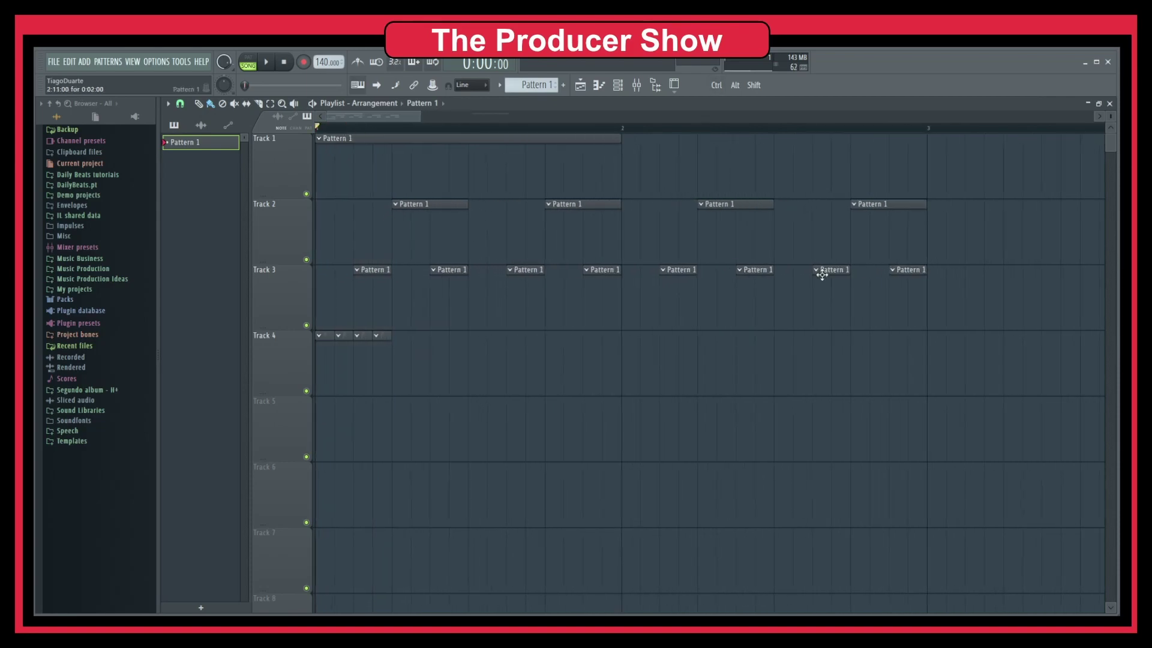
- Rename Track 1 as Bar and Track 2 as Beat
{"action": "double_click", "coordinate": [294, 160]}
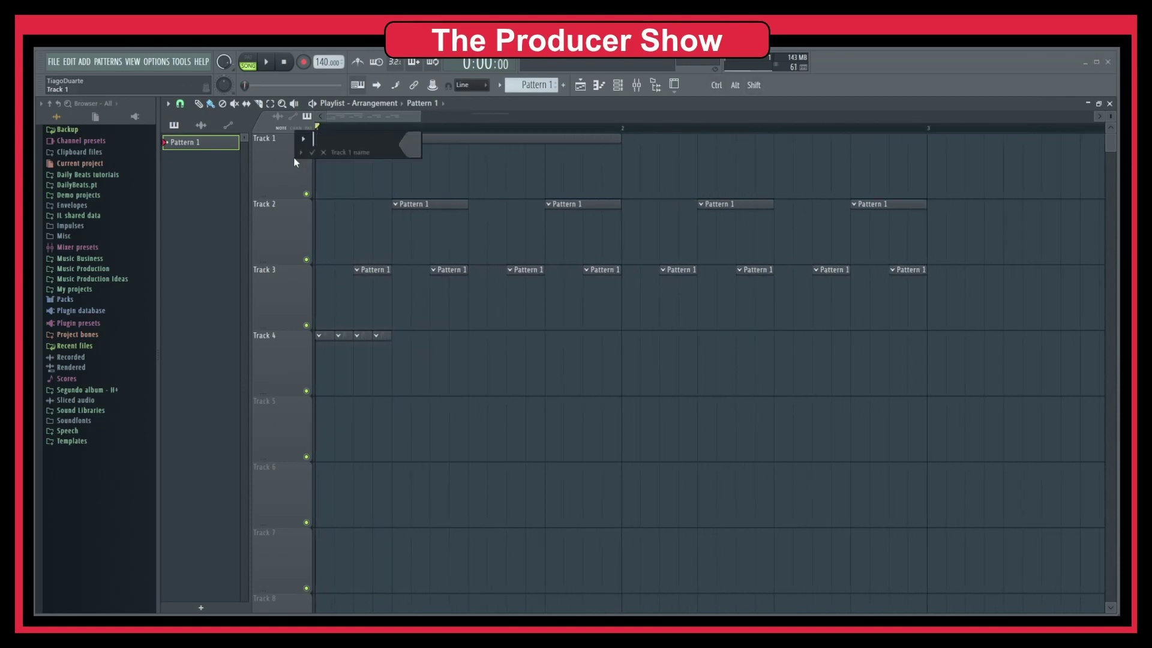
{"action": "type", "text": "Bar"}
{"action": "key", "text": "Return"}
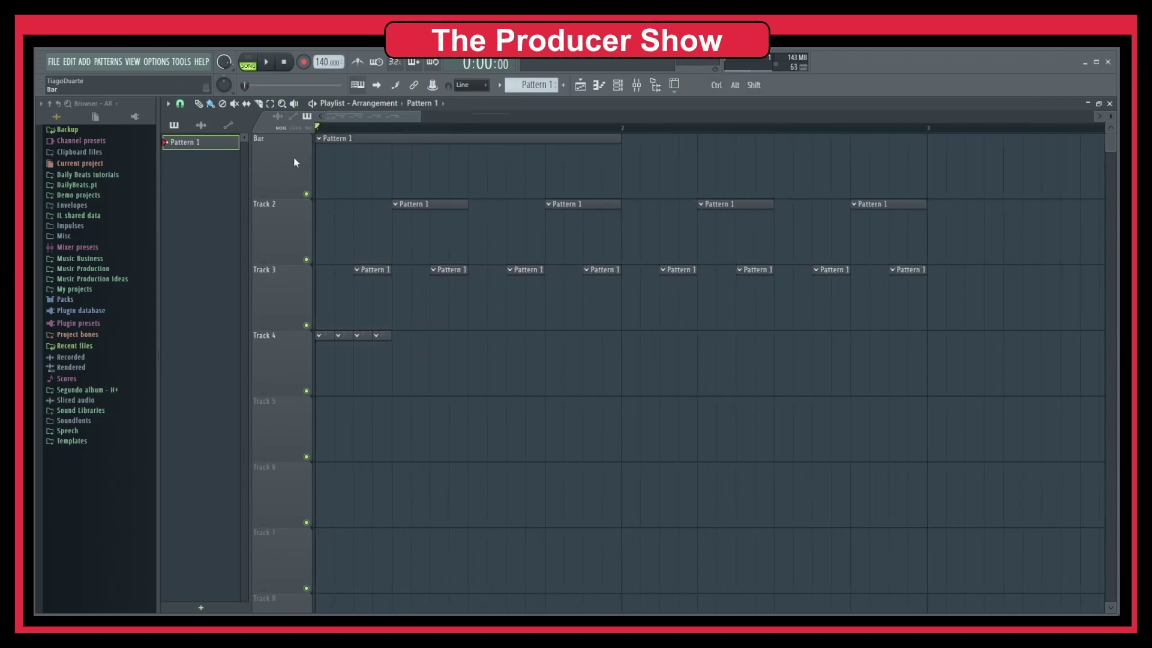
{"action": "double_click", "coordinate": [285, 221]}
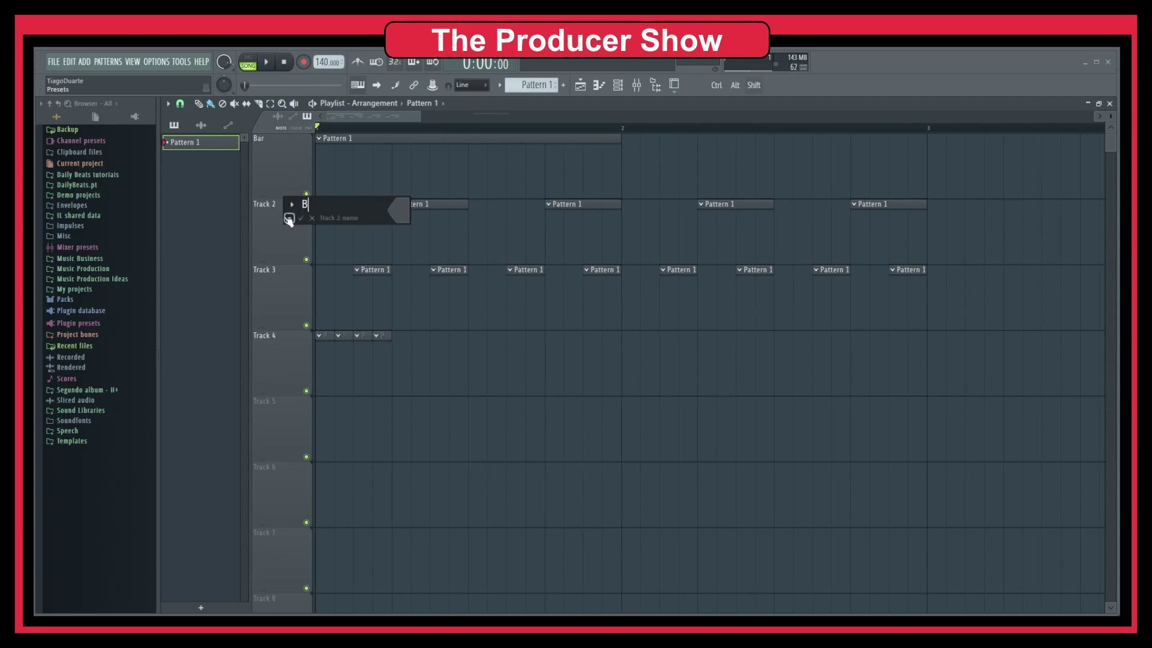
{"action": "type", "text": "Beat"}
{"action": "key", "text": "Return"}
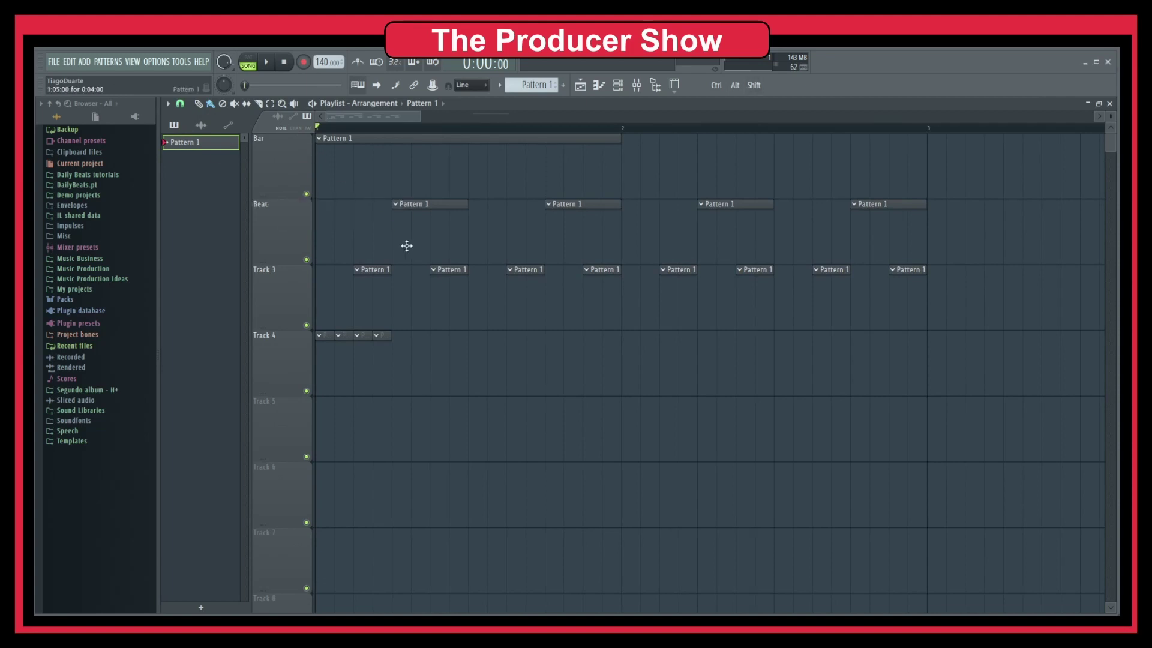
- On the Beat track, delete the last three clips and move the first one to the start of bar 1
{"action": "right_click", "coordinate": [569, 230]}
{"action": "right_click", "coordinate": [732, 230]}
{"action": "right_click", "coordinate": [882, 229]}
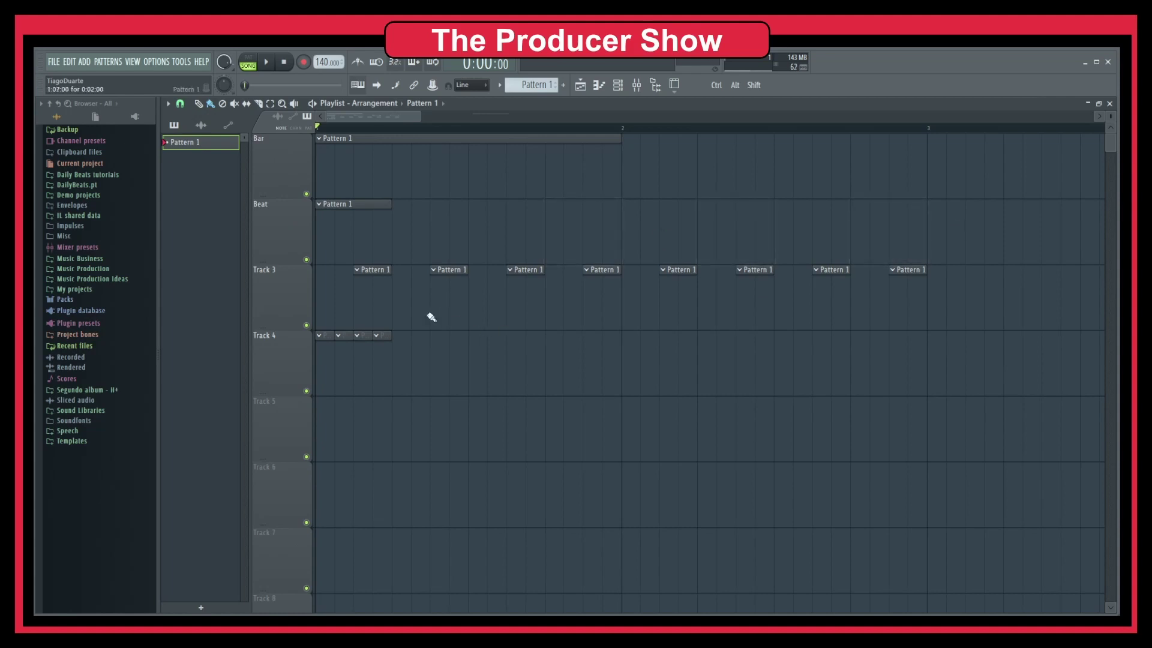
- On Track 3, move the first half-beat clip to the start of bar 1 and delete the other seven
{"action": "left_click_drag", "start_coordinate": [368, 296], "coordinate": [350, 304]}
{"action": "right_click", "coordinate": [450, 297]}
{"action": "right_click", "coordinate": [527, 297]}
{"action": "right_click", "coordinate": [603, 297]}
{"action": "right_click", "coordinate": [680, 297]}
{"action": "right_click", "coordinate": [756, 296]}
{"action": "right_click", "coordinate": [833, 295]}
{"action": "right_click", "coordinate": [909, 292]}
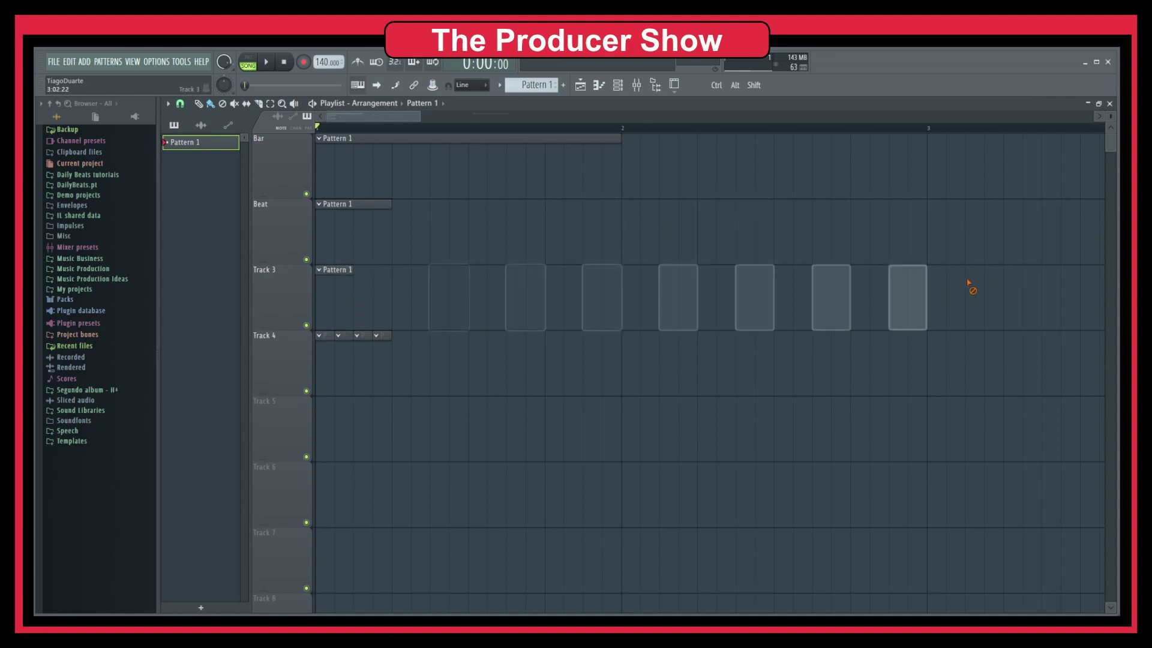
- Rename Track 3 as 1/2 Beat and Track 4 as Step
{"action": "double_click", "coordinate": [285, 285]}
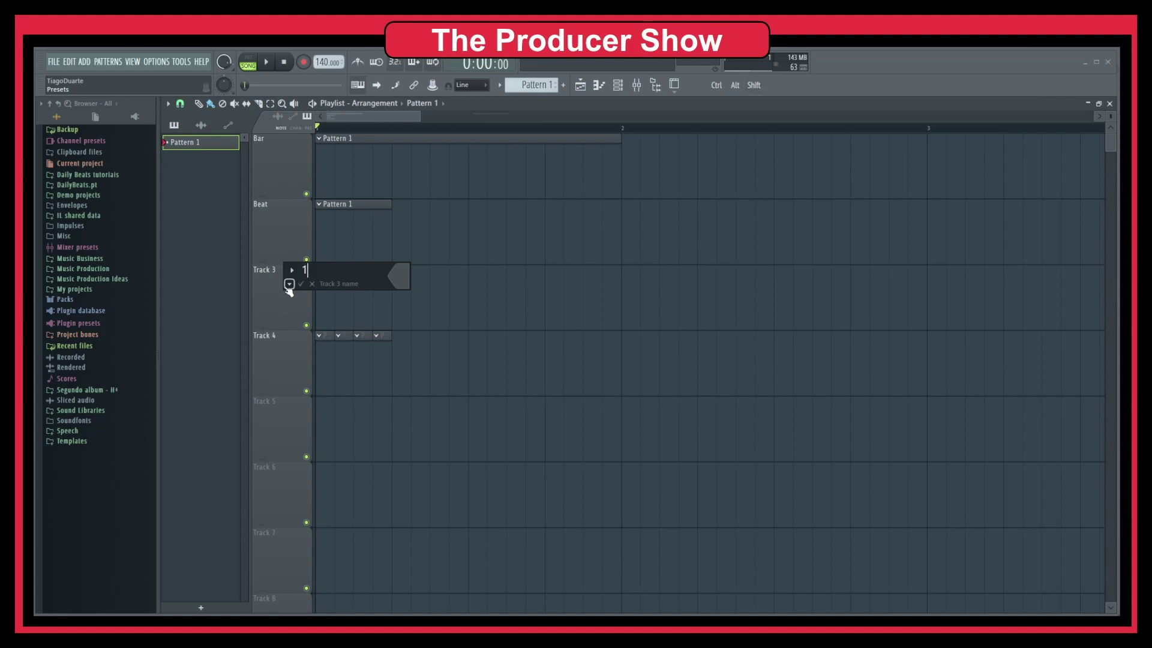
{"action": "type", "text": "1/2 Beat"}
{"action": "key", "text": "Return"}
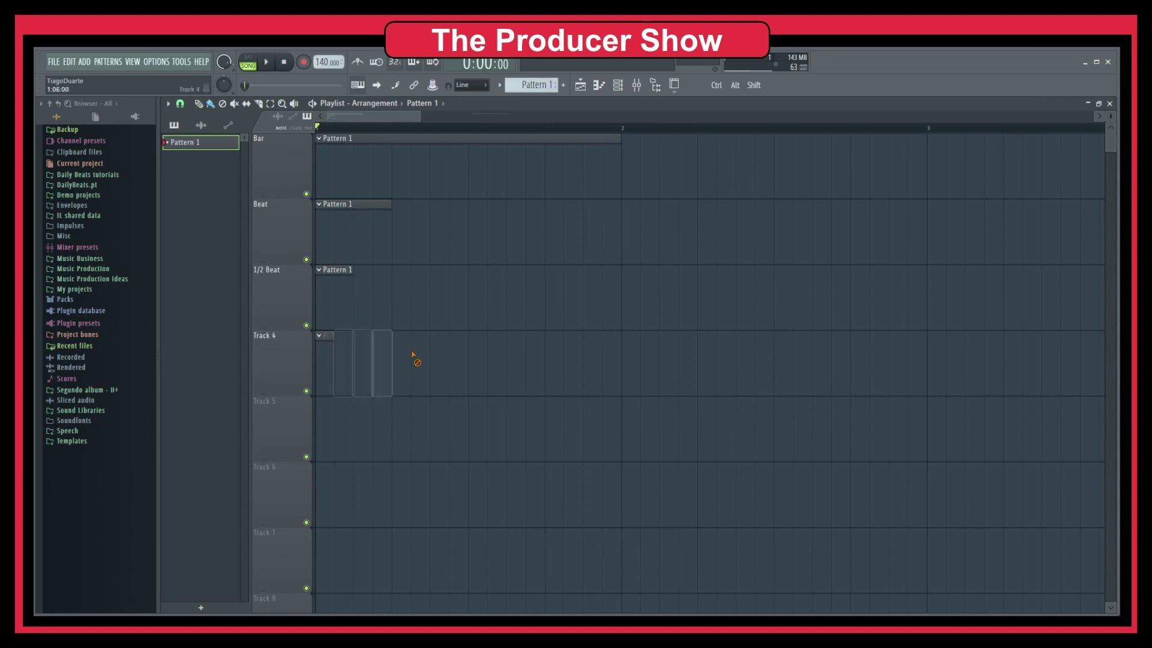
{"action": "double_click", "coordinate": [287, 359]}
{"action": "type", "text": "Step"}
{"action": "key", "text": "Return"}
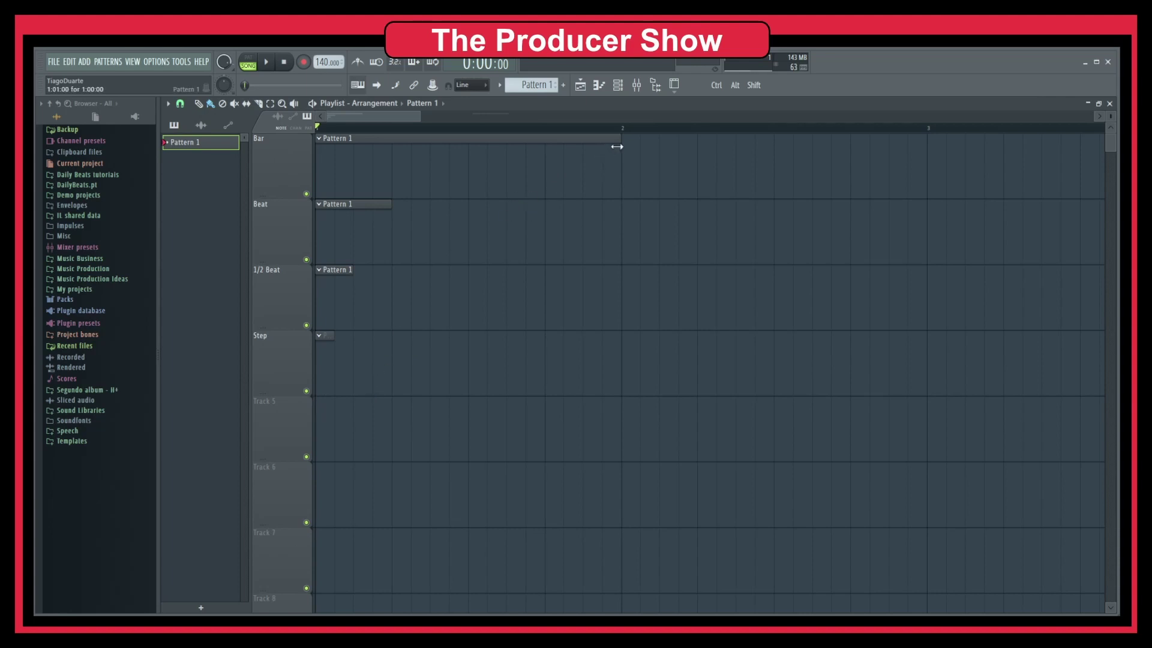
- Mark bar 1 and then only its first beat as time ranges to compare the clip lengths, and clear the selection
{"action": "left_click_drag", "start_coordinate": [624, 129], "coordinate": [306, 135]}
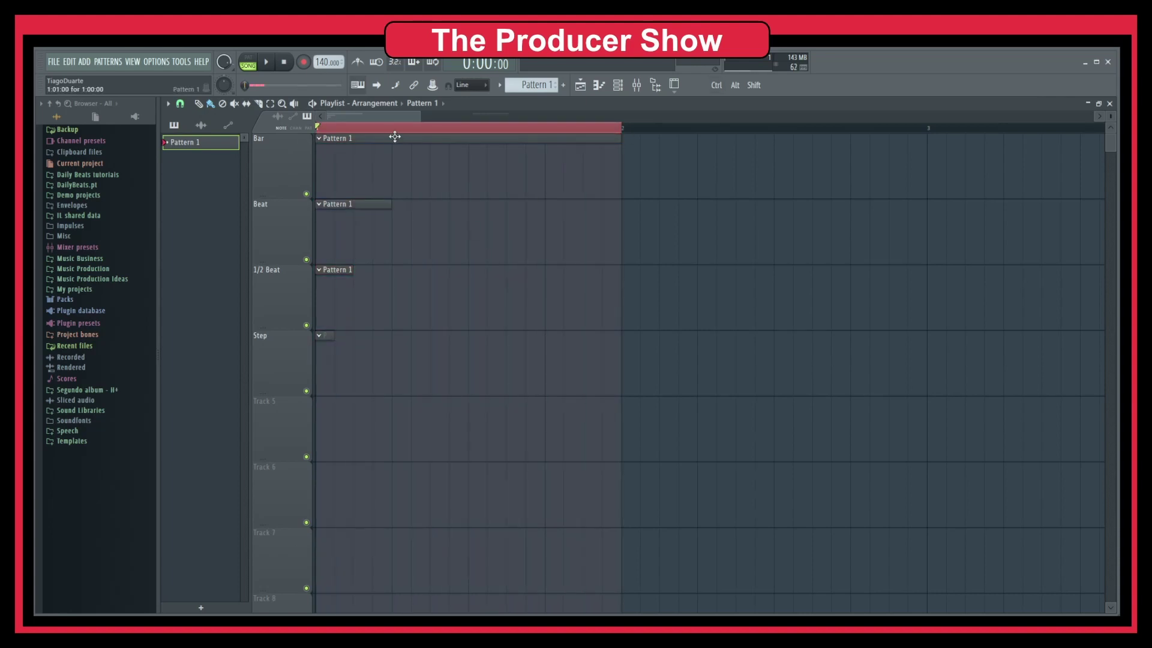
{"action": "left_click_drag", "start_coordinate": [393, 130], "coordinate": [316, 129]}
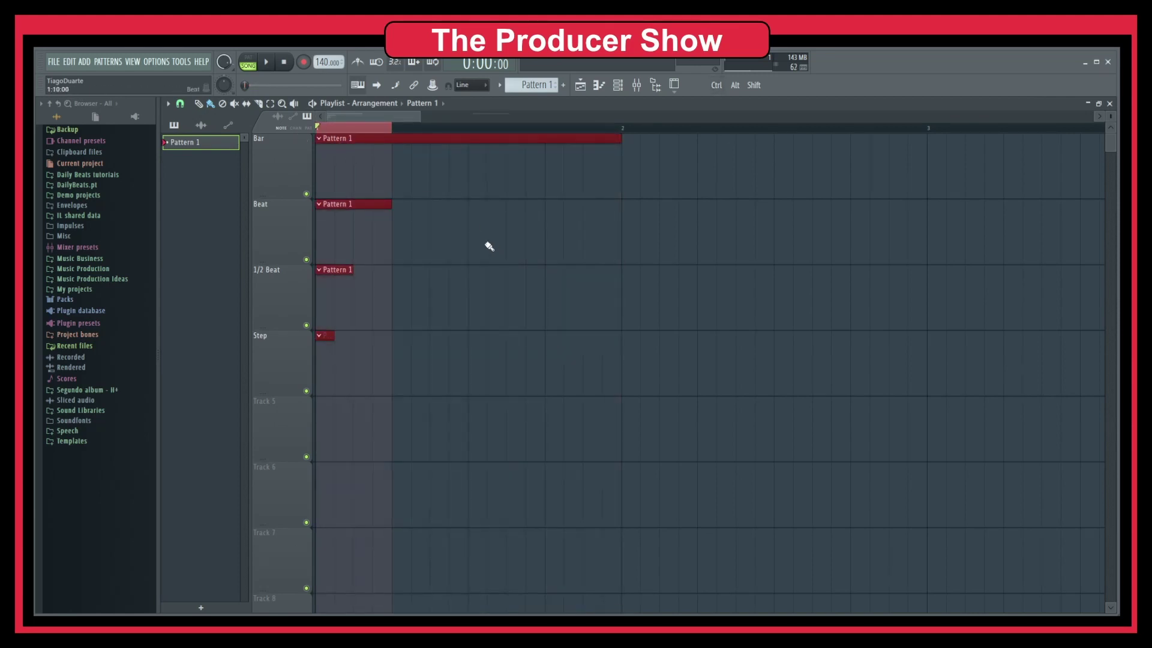
{"action": "key", "text": "ctrl+d"}
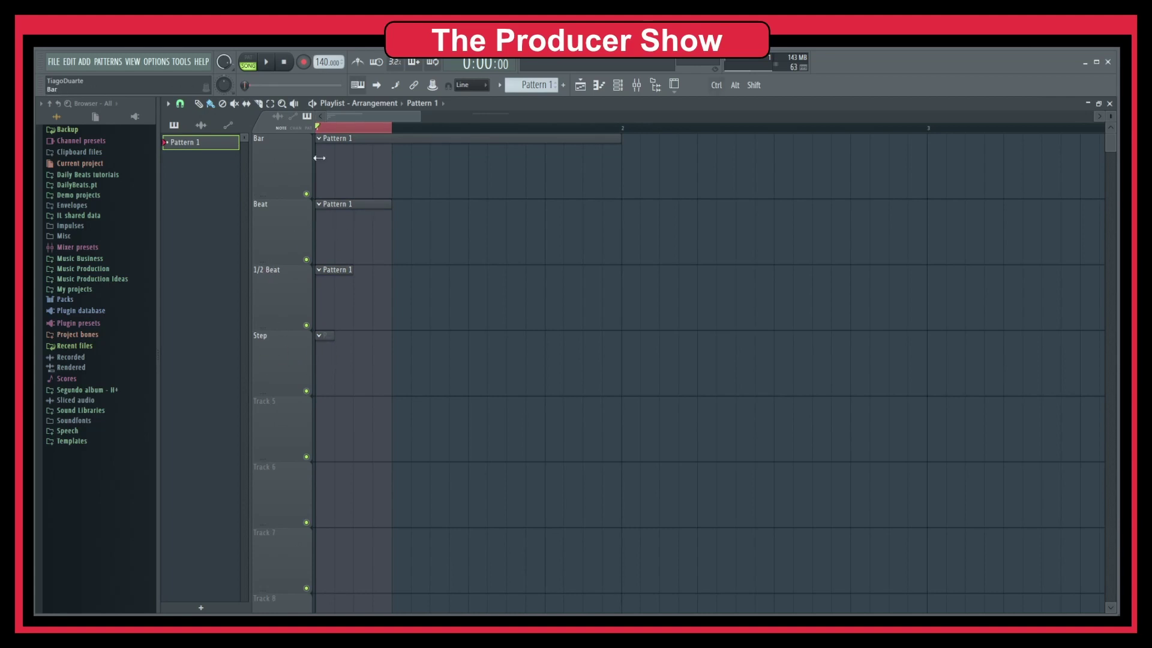
{"action": "left_click", "coordinate": [355, 130], "text": "ctrl"}
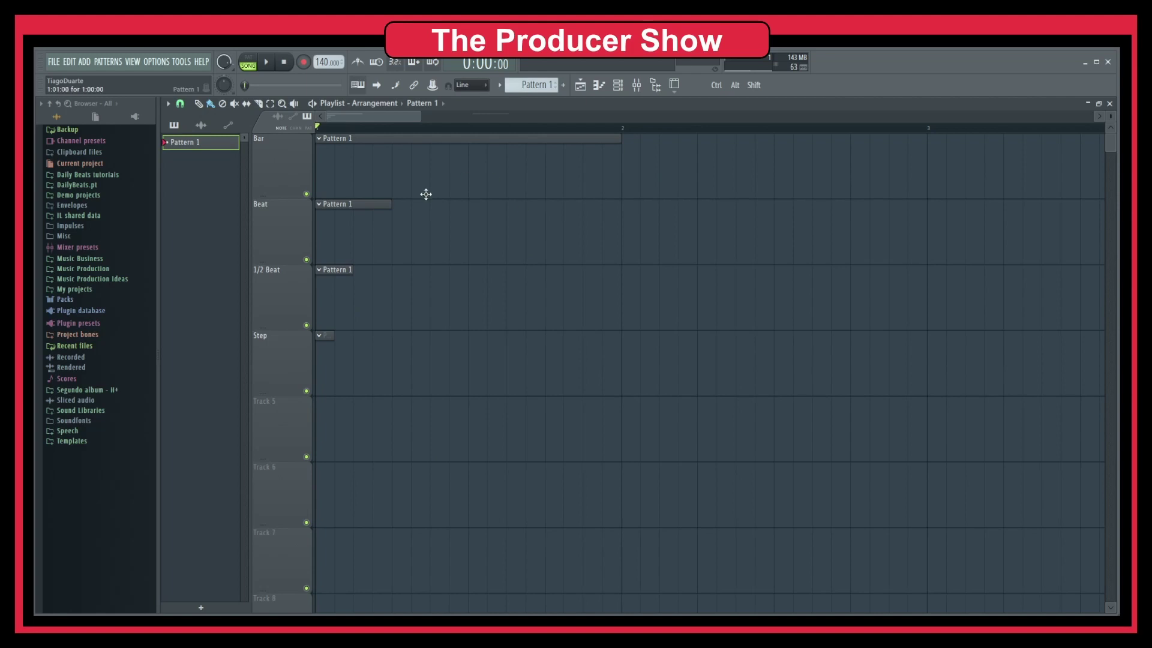
- Open the Sampler channel's piano roll from the channel rack and maximize it
{"action": "left_click", "coordinate": [618, 84]}
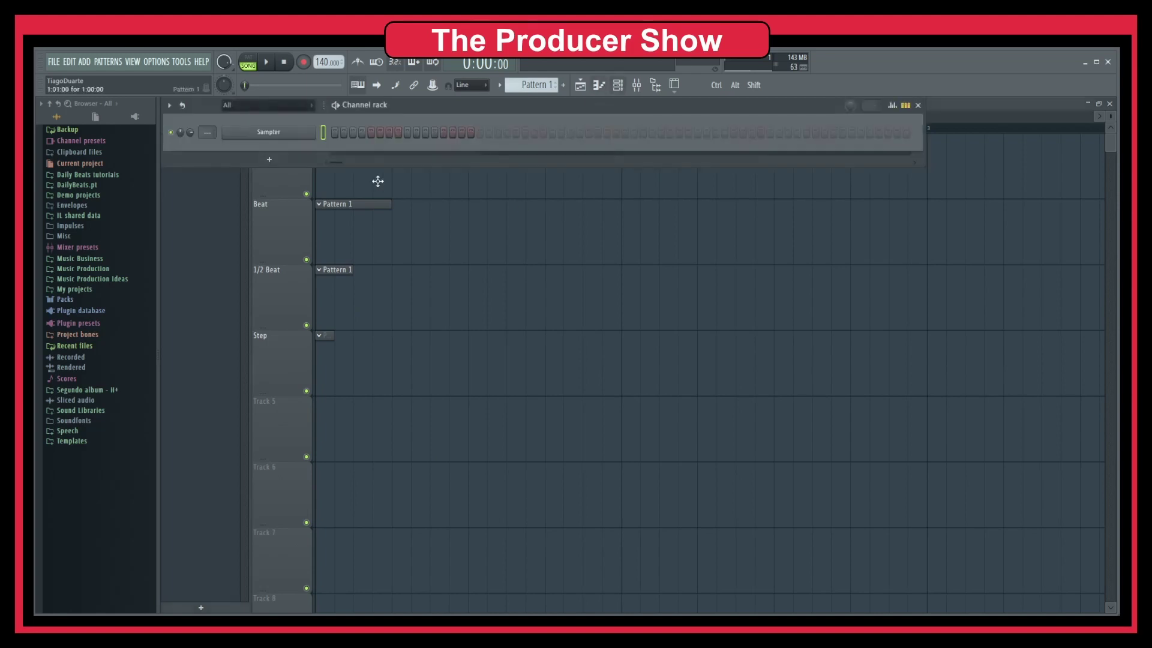
{"action": "right_click", "coordinate": [313, 131]}
{"action": "left_click", "coordinate": [333, 129]}
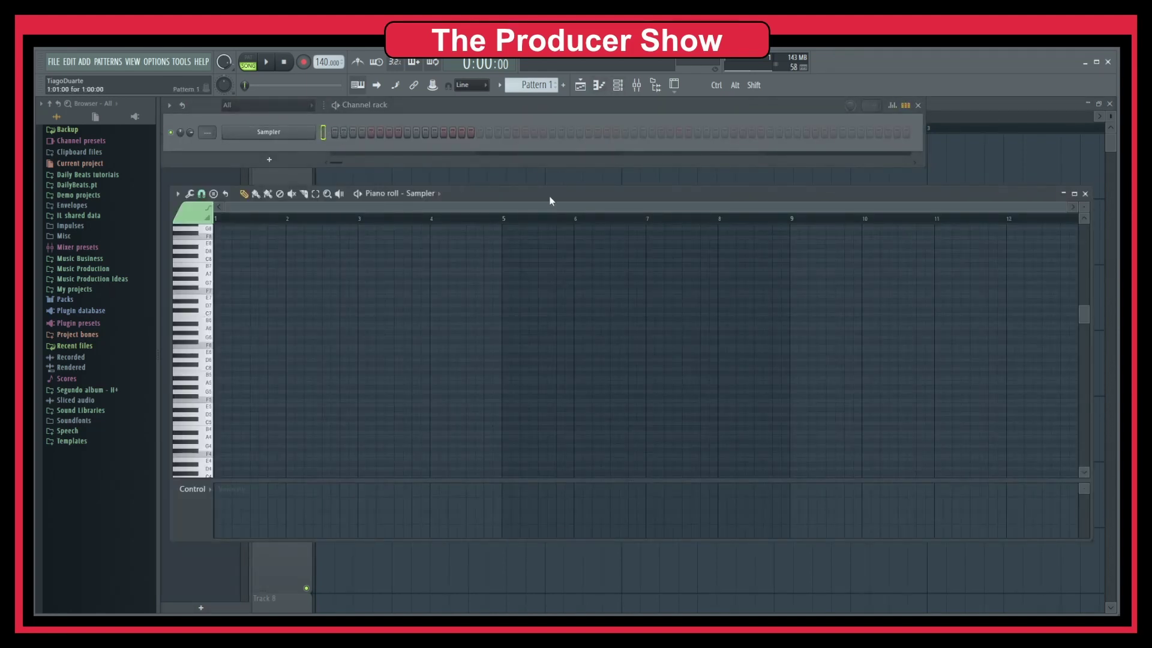
{"action": "double_click", "coordinate": [551, 201]}
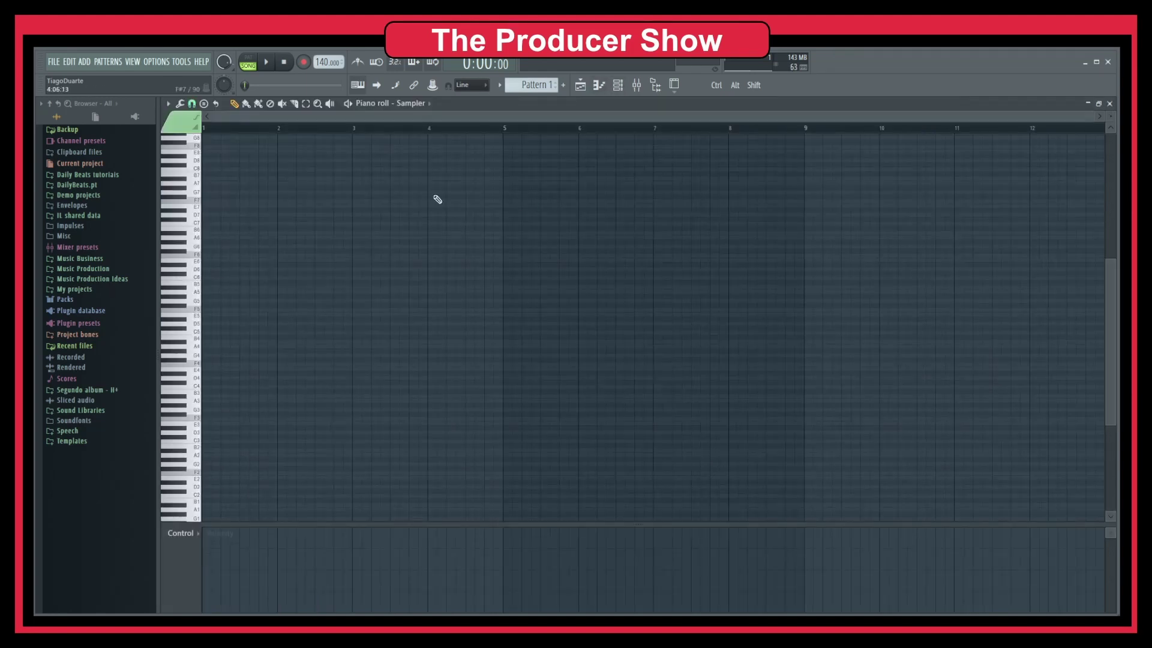
- Set the piano roll snap to Bar and draw a one-bar F5 note in bar 1
{"action": "left_click", "coordinate": [191, 104]}
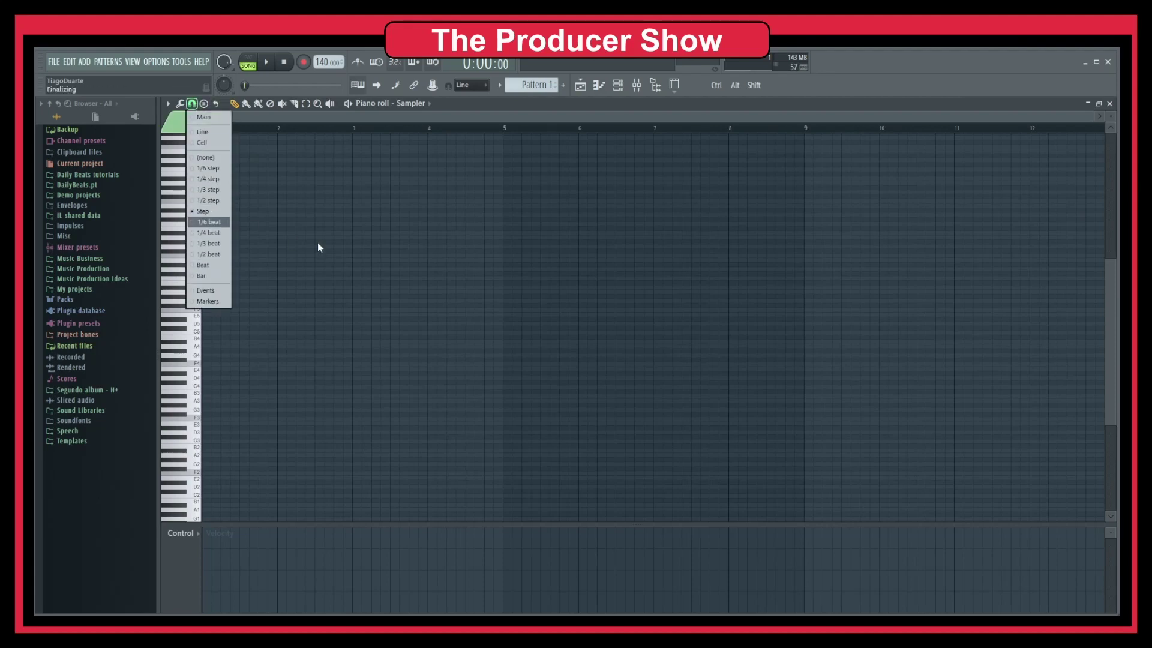
{"action": "left_click", "coordinate": [215, 277]}
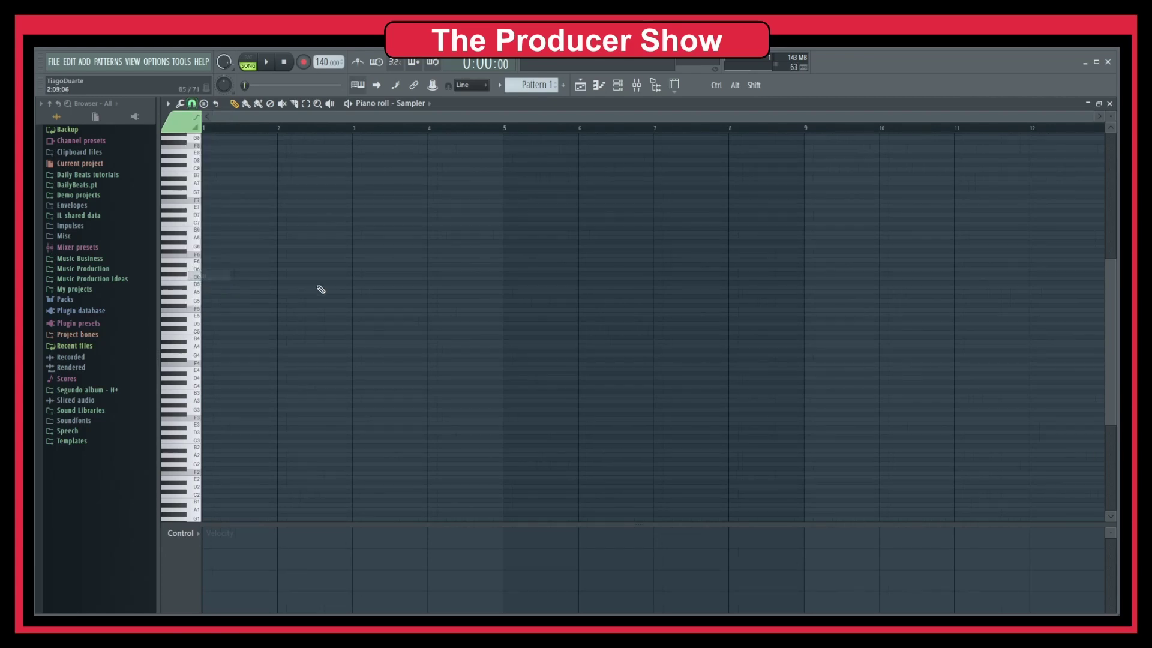
{"action": "left_click", "coordinate": [213, 310]}
{"action": "left_click_drag", "start_coordinate": [236, 310], "coordinate": [283, 292]}
- Build a one-bar chord in bar 1 by moving the F5 note to C5 and adding notes on D#5 and G5
{"action": "scroll", "coordinate": [241, 301], "scroll_direction": "up", "scroll_amount": 5}
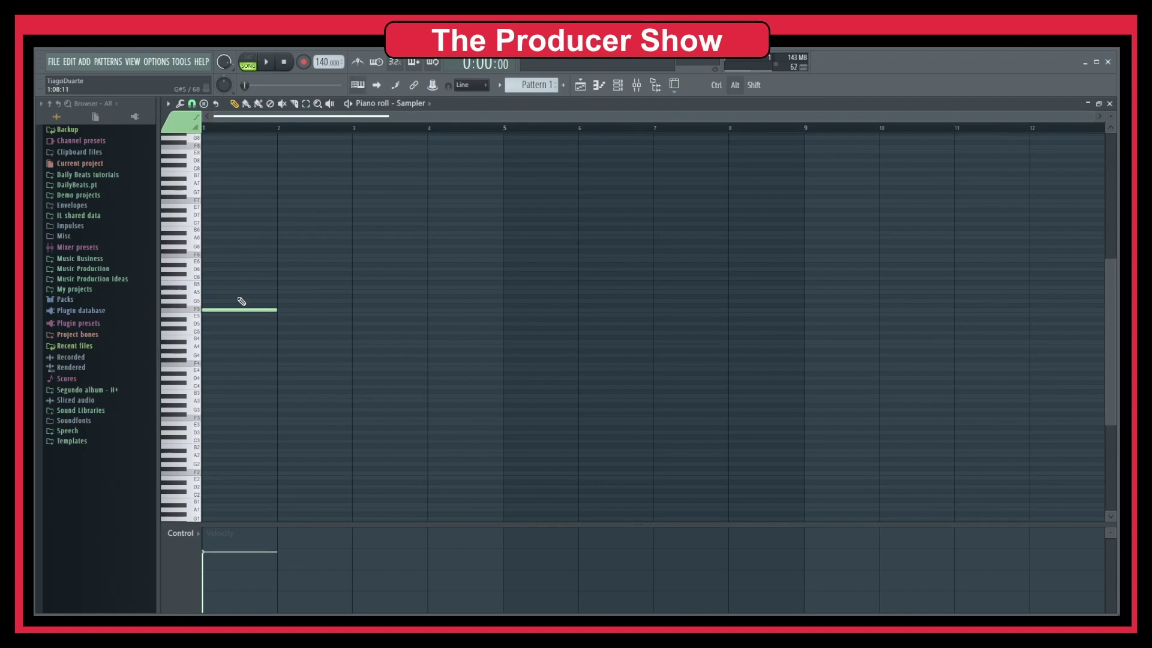
{"action": "left_click_drag", "start_coordinate": [1111, 117], "coordinate": [1111, 171]}
{"action": "left_click_drag", "start_coordinate": [673, 277], "coordinate": [674, 302]}
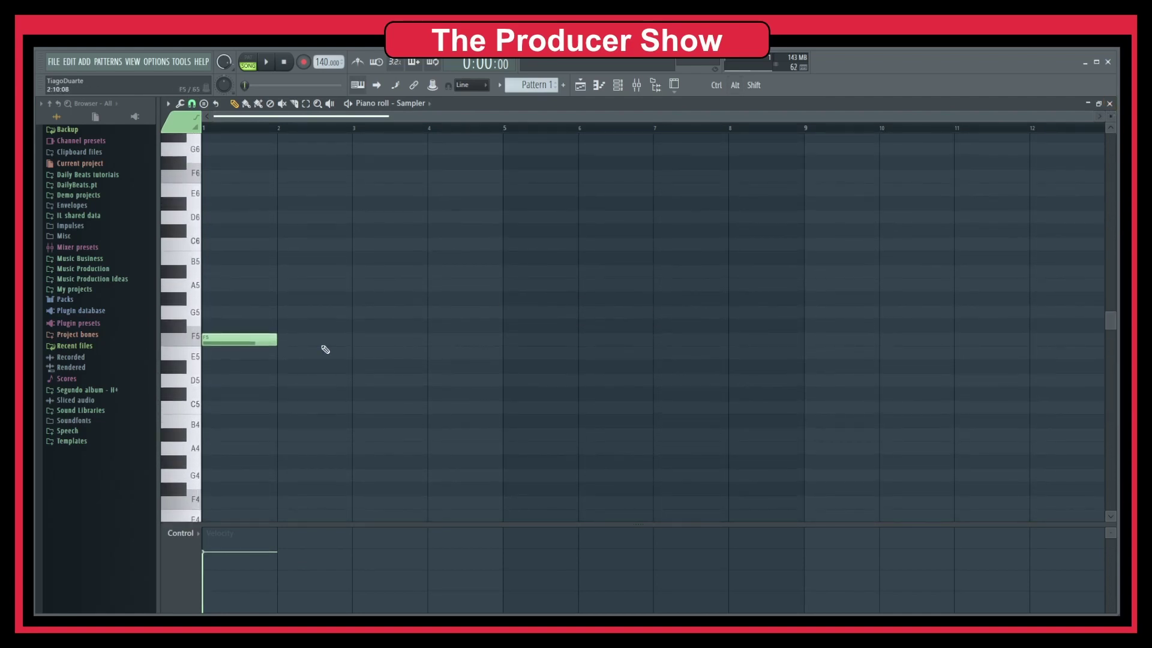
{"action": "left_click", "coordinate": [216, 312]}
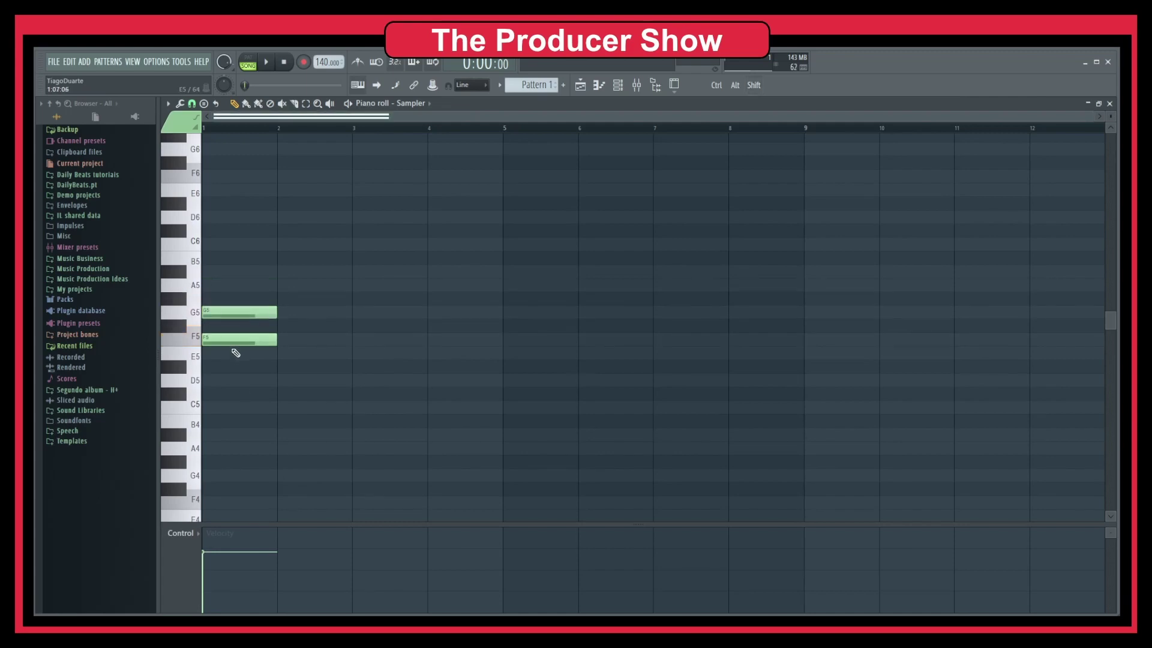
{"action": "left_click_drag", "start_coordinate": [229, 339], "coordinate": [230, 405]}
{"action": "left_click_drag", "start_coordinate": [219, 313], "coordinate": [225, 379]}
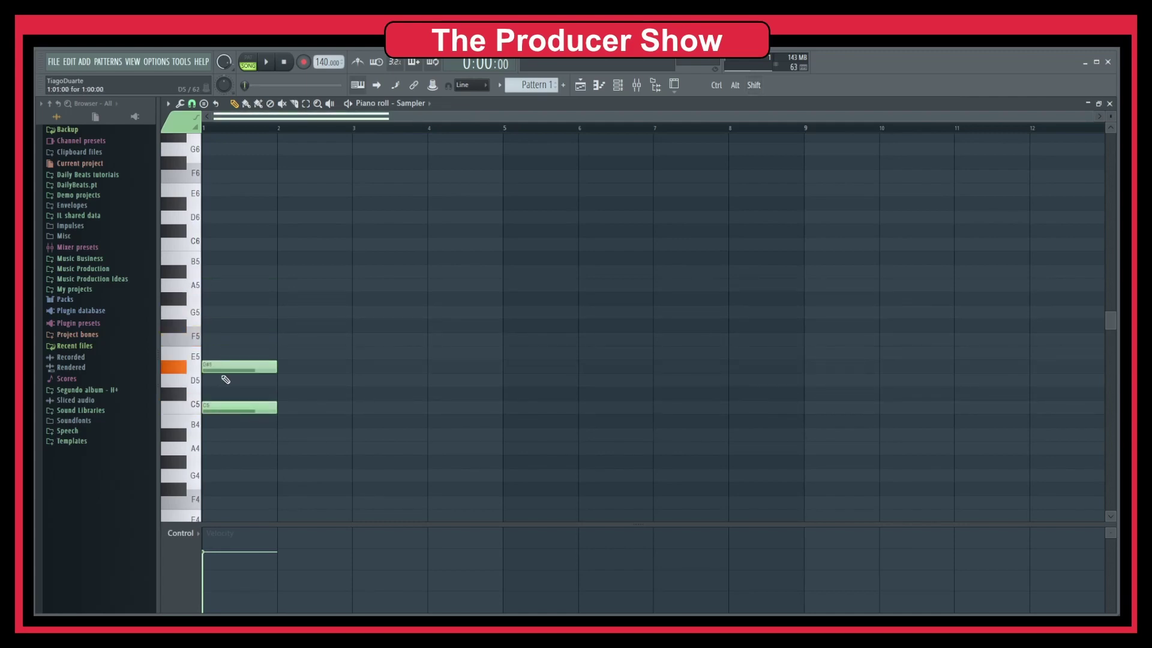
{"action": "left_click", "coordinate": [219, 312]}
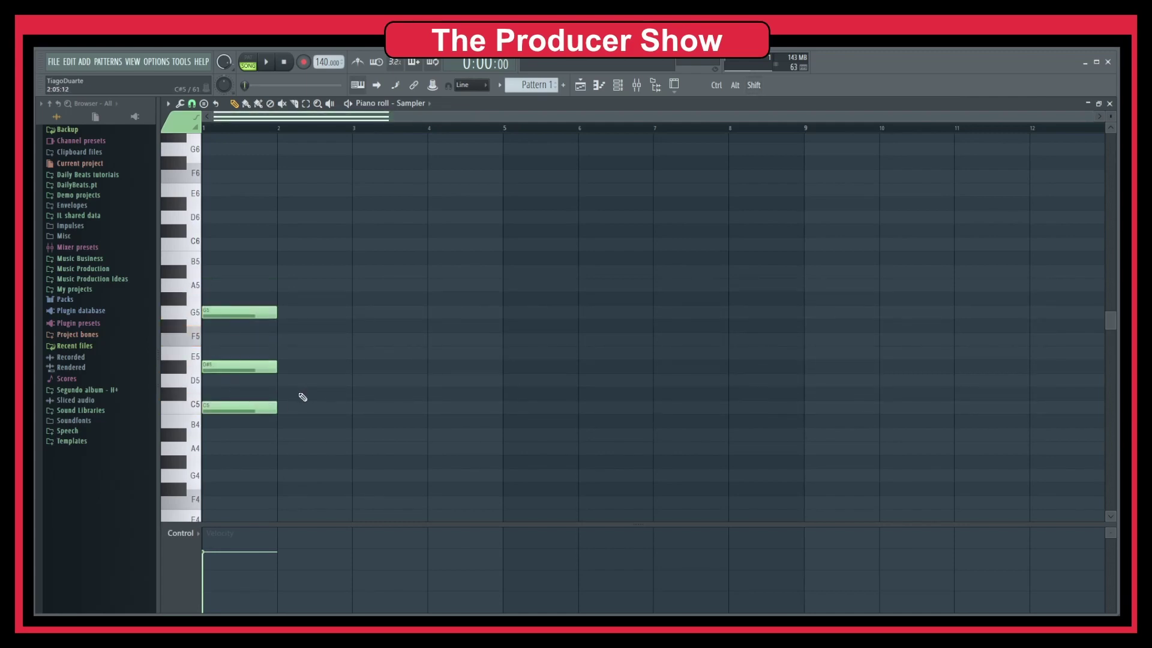
- Mark bar 1 as a time range to check the chord's length, and clear the selection
{"action": "left_click_drag", "start_coordinate": [277, 130], "coordinate": [155, 133]}
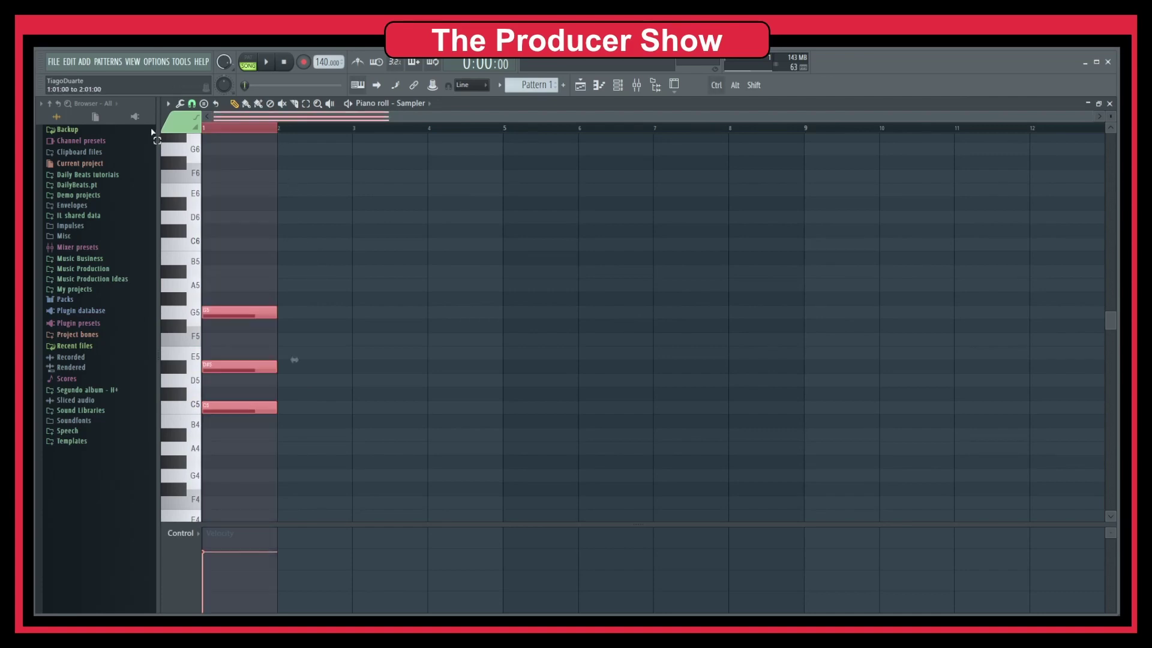
{"action": "scroll", "coordinate": [254, 232], "scroll_direction": "up", "scroll_amount": 3}
{"action": "scroll", "coordinate": [258, 232], "scroll_direction": "up", "scroll_amount": 1}
{"action": "scroll", "coordinate": [256, 234], "scroll_direction": "down", "scroll_amount": 2}
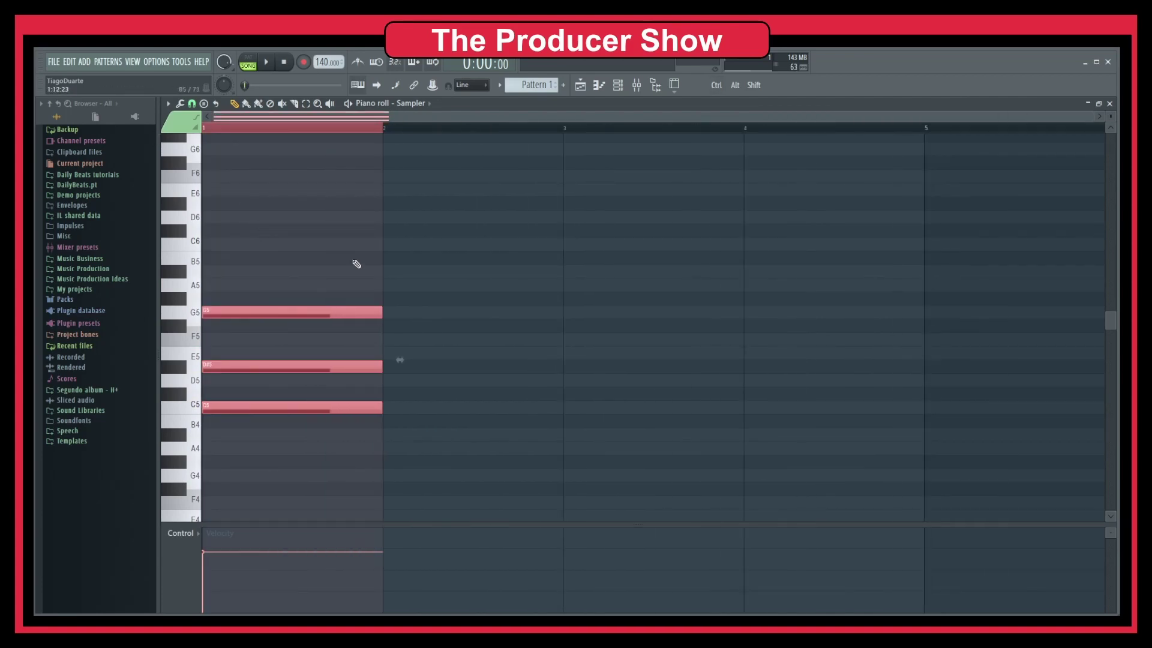
{"action": "key", "text": "ctrl+d"}
{"action": "left_click", "coordinate": [341, 130]}
- Choose Bar again as the piano roll's snap-to-grid value
{"action": "scroll", "coordinate": [391, 174], "scroll_direction": "up", "scroll_amount": 1}
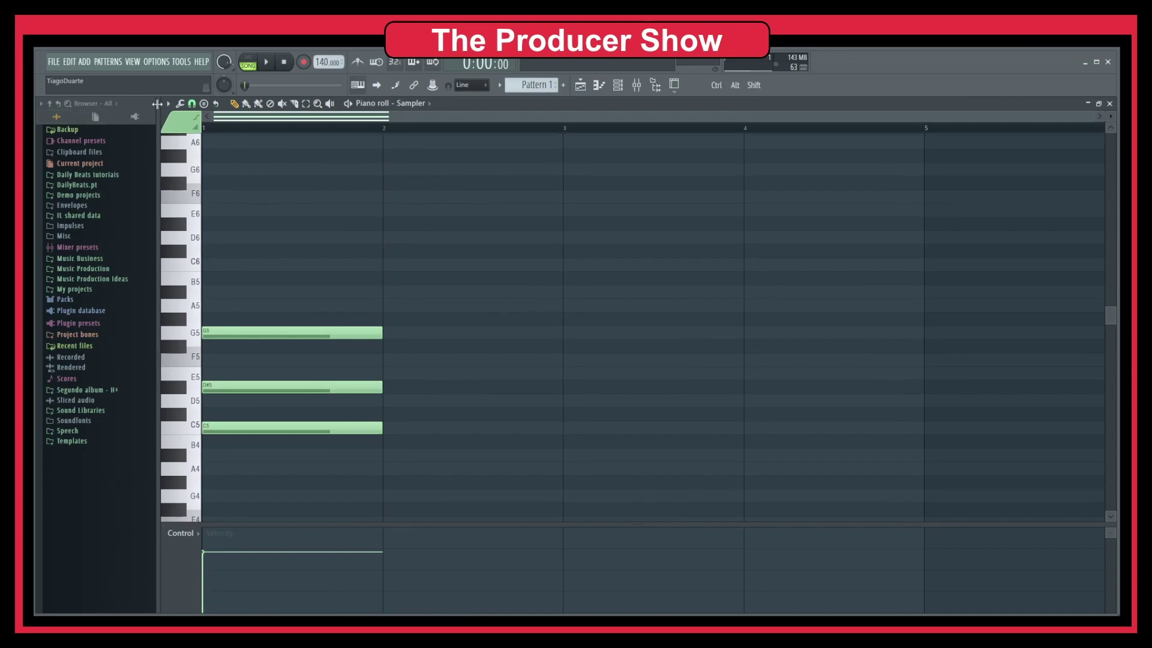
{"action": "left_click", "coordinate": [192, 104]}
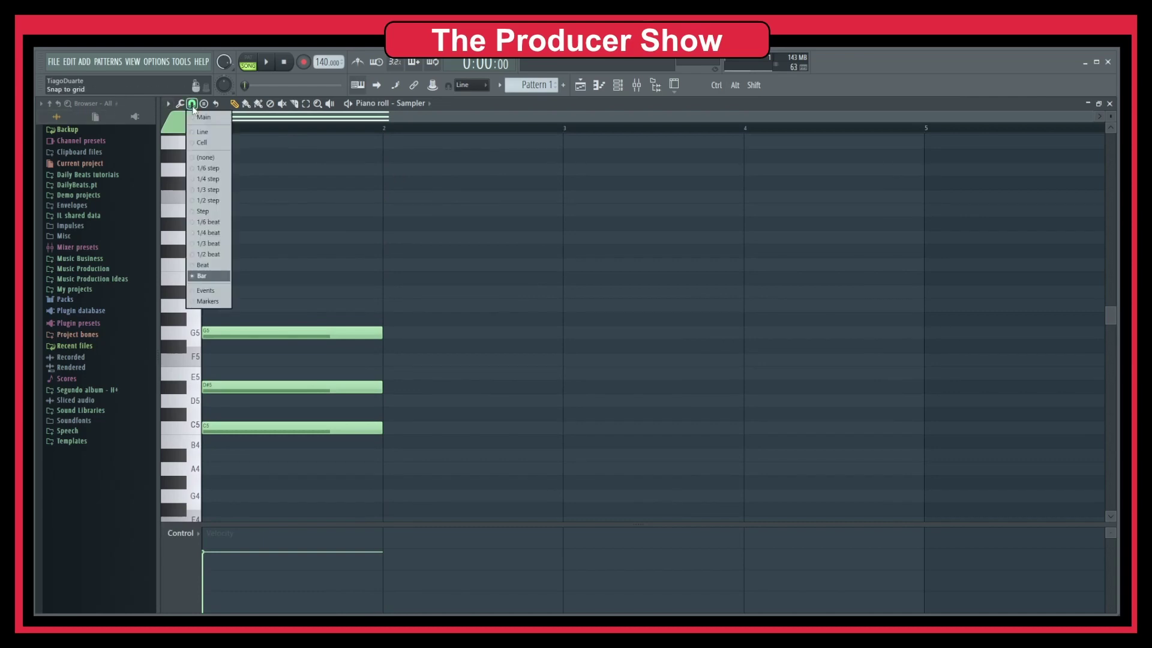
{"action": "left_click", "coordinate": [206, 276]}
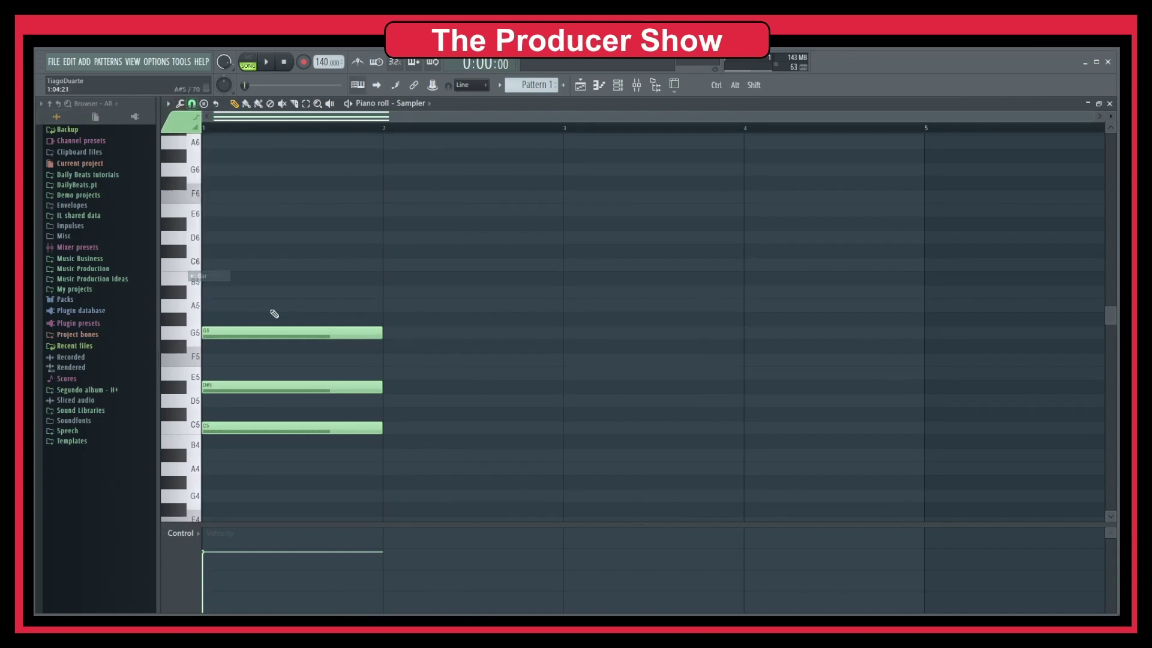
- Try duplicating the one-bar C5, D#5 and G5 chord into bars 2, 3 and 4
{"action": "left_click_drag", "start_coordinate": [448, 287], "coordinate": [244, 472]}
{"action": "key", "text": "ctrl+b"}
{"action": "key", "text": "ctrl+b"}
{"action": "key", "text": "ctrl+b"}
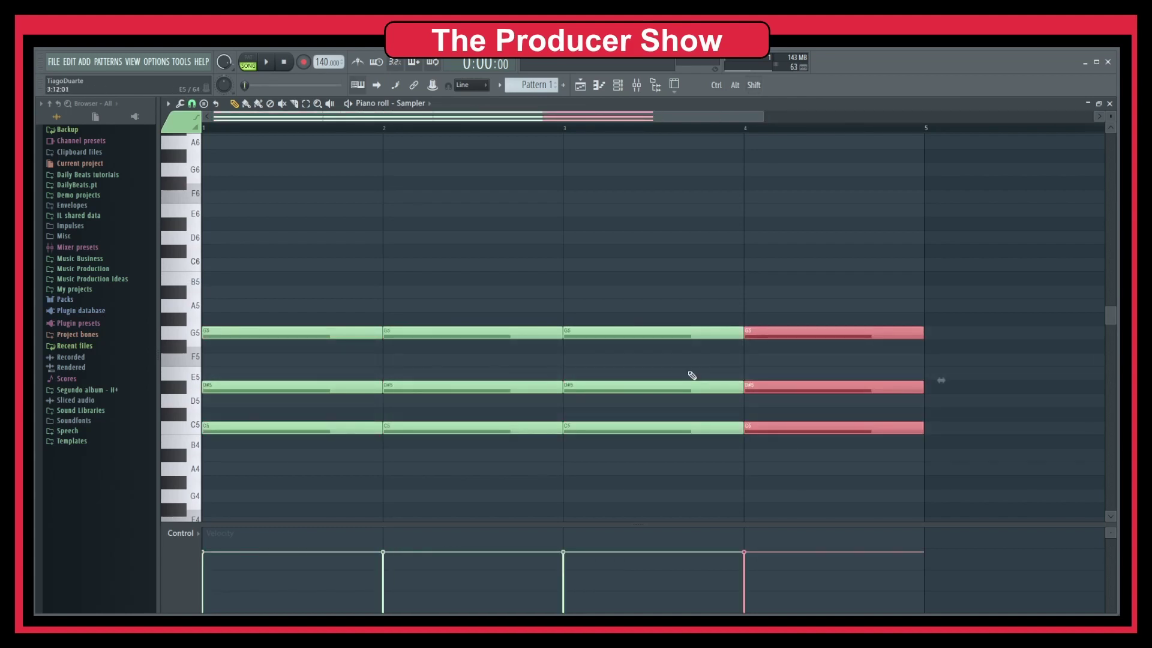
{"action": "right_click", "coordinate": [848, 308]}
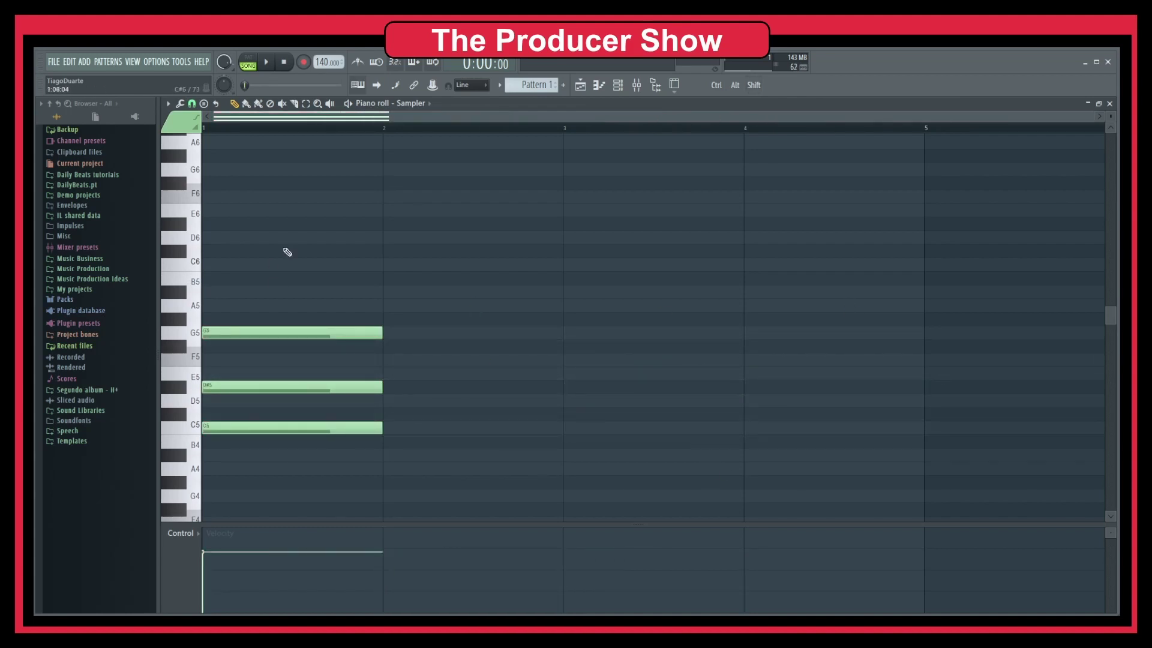
- Set the piano roll snap to Beat, select the whole chord and test resizing it
{"action": "left_click", "coordinate": [192, 103]}
{"action": "left_click", "coordinate": [219, 265]}
{"action": "key", "text": "ctrl+a"}
{"action": "mouse_move", "coordinate": [381, 387]}
{"action": "left_mouse_down"}
{"action": "mouse_move", "coordinate": [207, 394]}
{"action": "mouse_move", "coordinate": [360, 390]}
{"action": "left_mouse_up"}
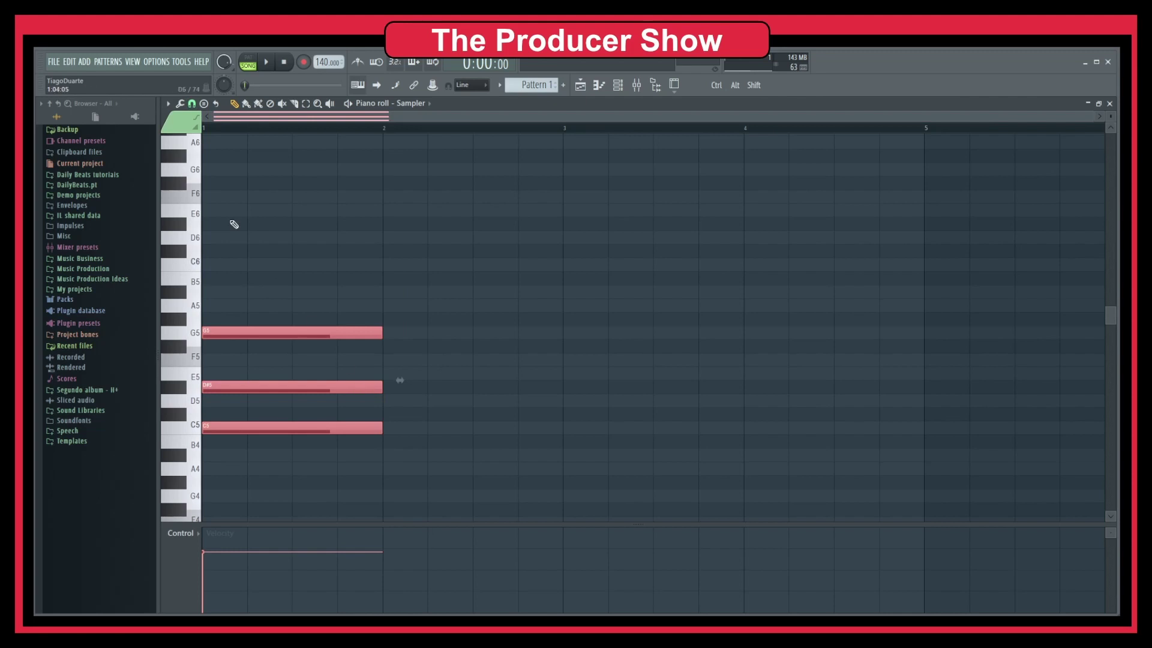
- Set the snap to Bar and try to shorten the selected chord
{"action": "left_click", "coordinate": [192, 103]}
{"action": "left_click", "coordinate": [207, 279]}
{"action": "left_click_drag", "start_coordinate": [383, 334], "coordinate": [352, 334]}
- Set the snap to Beat, shorten the selected chord to one beat and deselect its notes
{"action": "left_click", "coordinate": [202, 105]}
{"action": "left_click", "coordinate": [207, 260]}
{"action": "left_click_drag", "start_coordinate": [381, 333], "coordinate": [243, 342]}
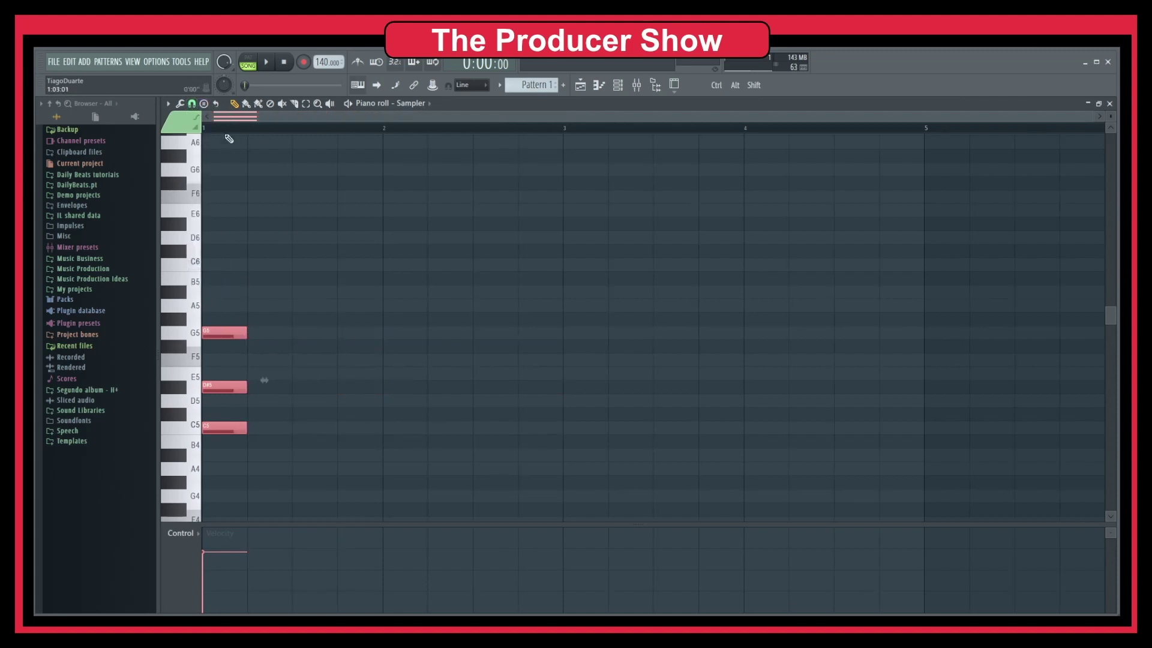
{"action": "mouse_move", "coordinate": [245, 334]}
{"action": "left_mouse_down"}
{"action": "mouse_move", "coordinate": [289, 334]}
{"action": "mouse_move", "coordinate": [242, 338]}
{"action": "left_mouse_up"}
{"action": "key", "text": "ctrl+d"}
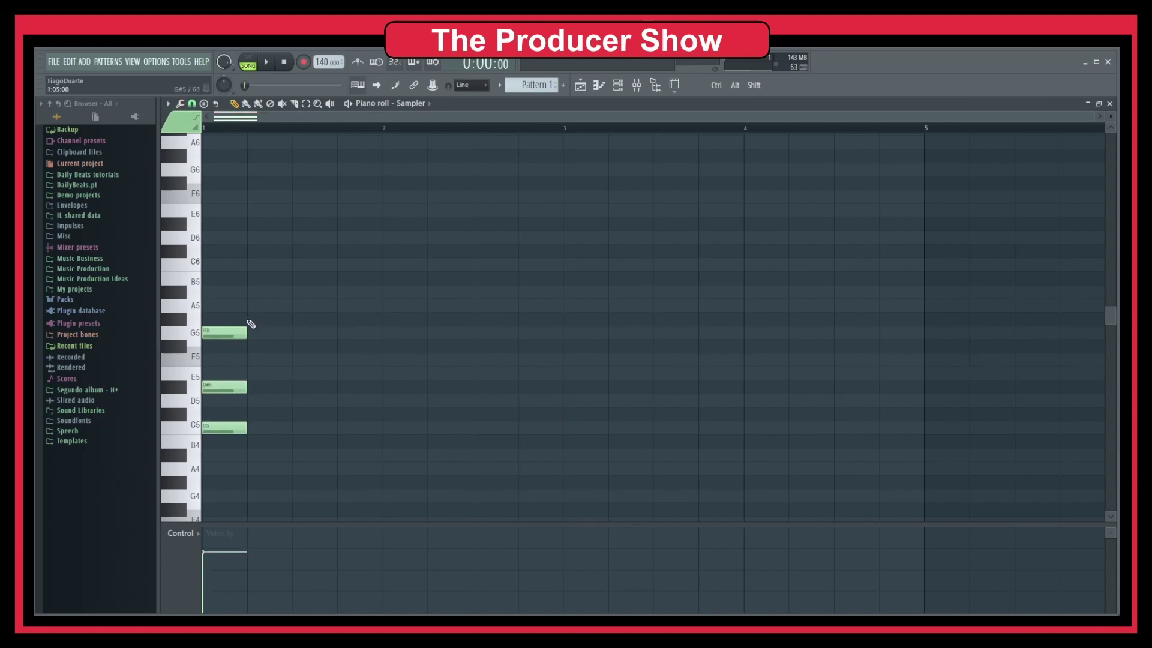
- Lengthen the G5 note to three beats, and shorten it to two steps with the snap set to Step
{"action": "mouse_move", "coordinate": [247, 333]}
{"action": "left_mouse_down"}
{"action": "mouse_move", "coordinate": [862, 329]}
{"action": "mouse_move", "coordinate": [243, 326]}
{"action": "left_mouse_up"}
{"action": "mouse_move", "coordinate": [244, 334]}
{"action": "left_mouse_down"}
{"action": "mouse_move", "coordinate": [390, 332]}
{"action": "mouse_move", "coordinate": [343, 331]}
{"action": "left_mouse_up"}
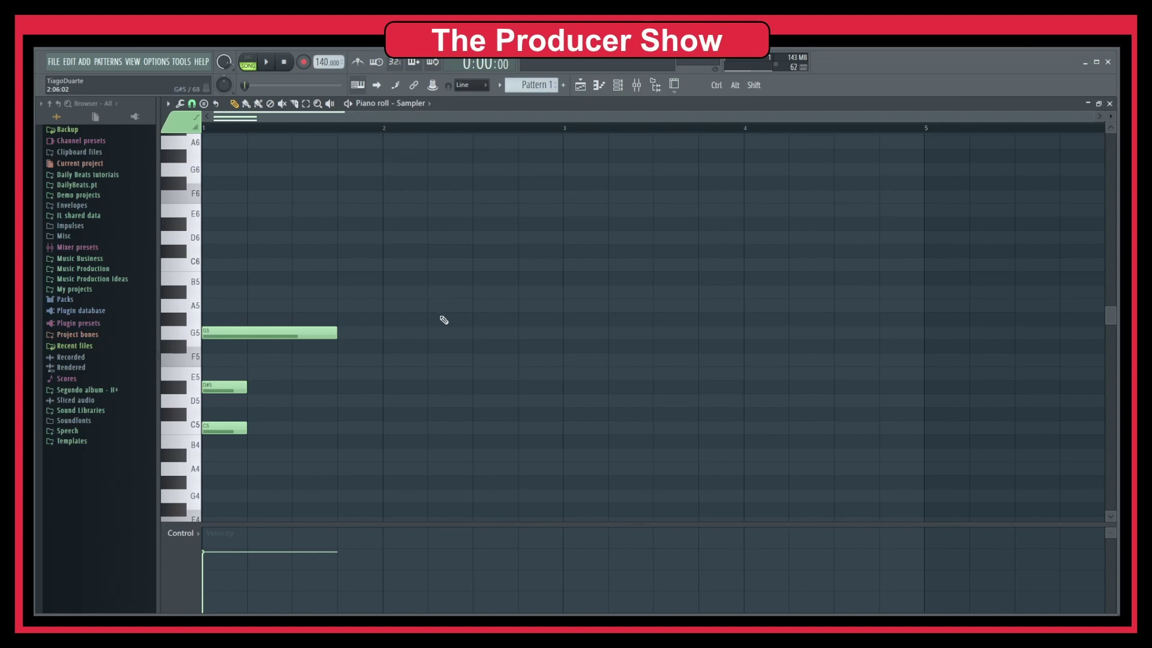
{"action": "left_click", "coordinate": [192, 104]}
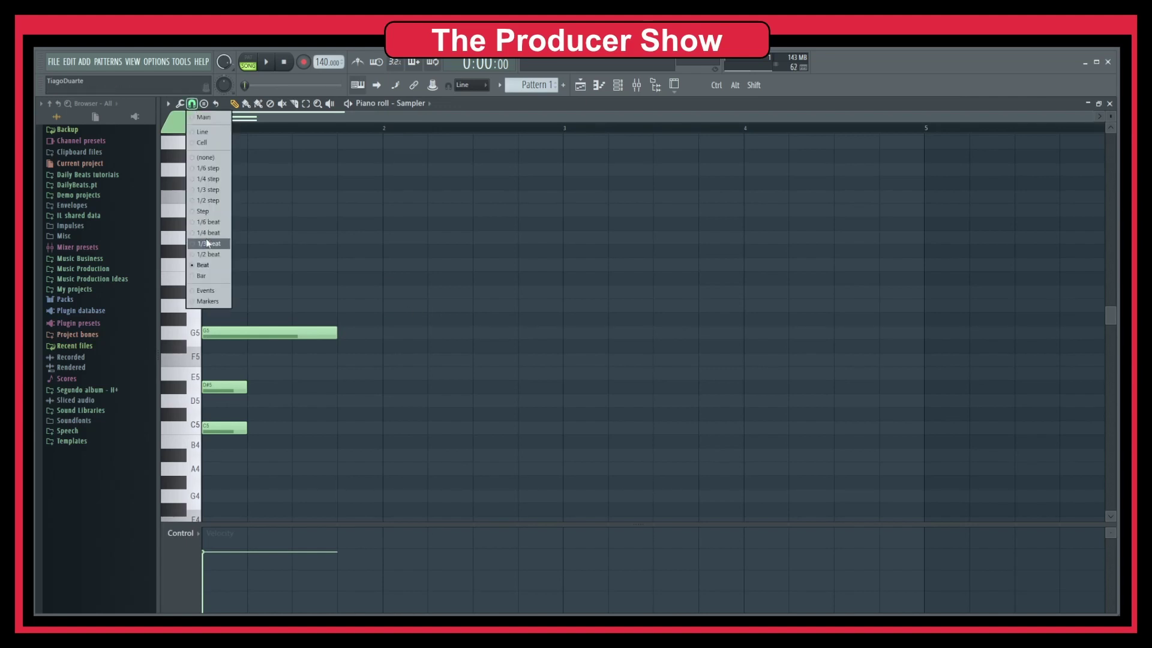
{"action": "left_click", "coordinate": [205, 211]}
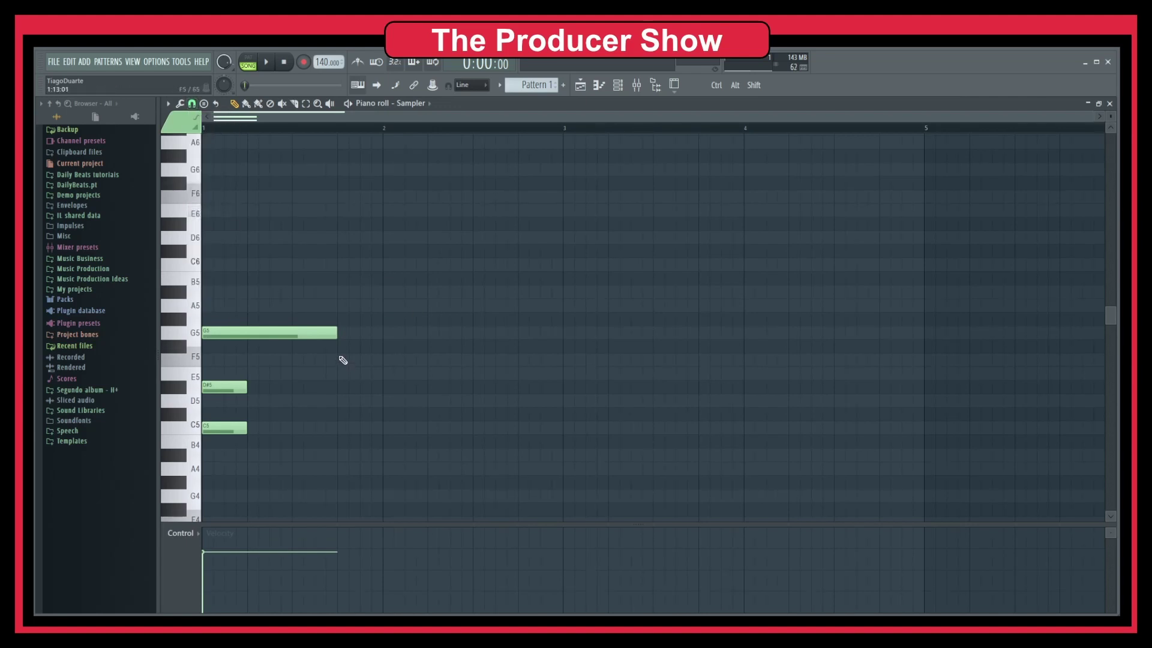
{"action": "left_click_drag", "start_coordinate": [337, 332], "coordinate": [226, 338]}
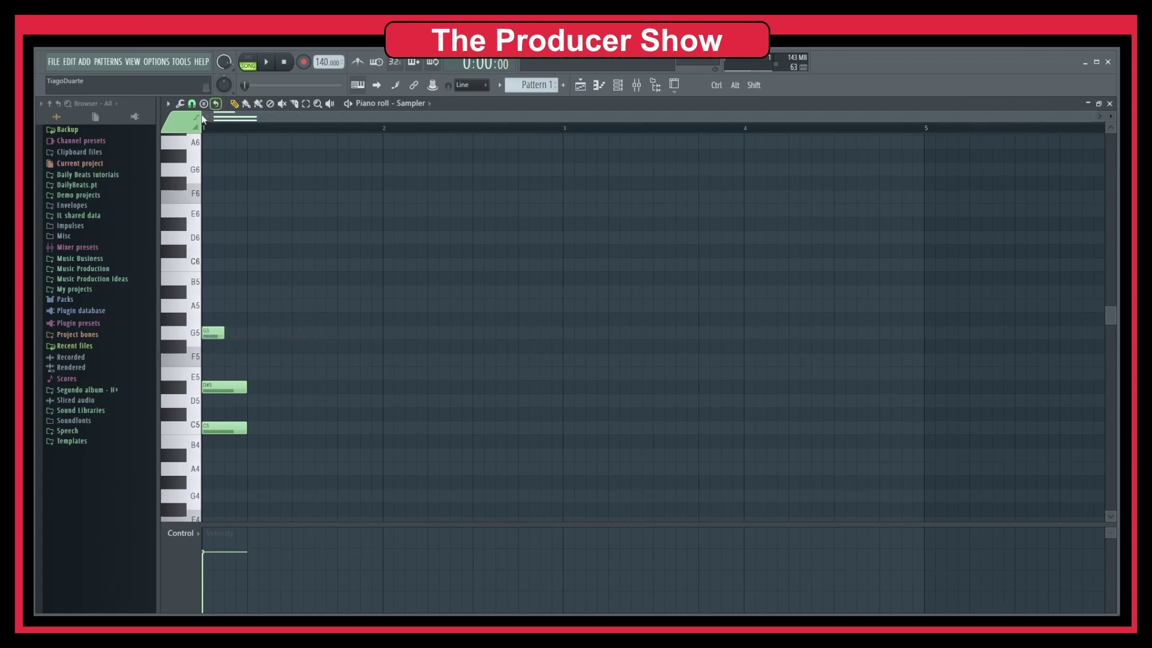
- Set the snap to 1/6 step and lengthen the G5 note to three beats
{"action": "left_click", "coordinate": [192, 104]}
{"action": "left_click", "coordinate": [207, 179]}
{"action": "left_click_drag", "start_coordinate": [217, 335], "coordinate": [328, 336]}
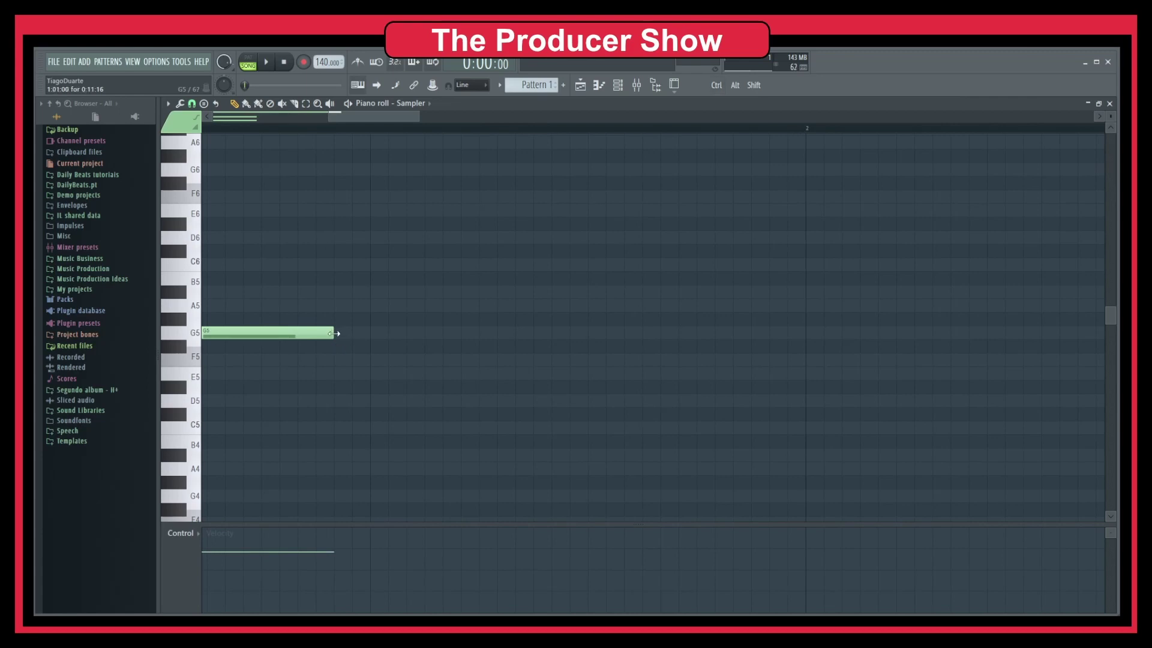
{"action": "left_click_drag", "start_coordinate": [334, 333], "coordinate": [372, 331]}
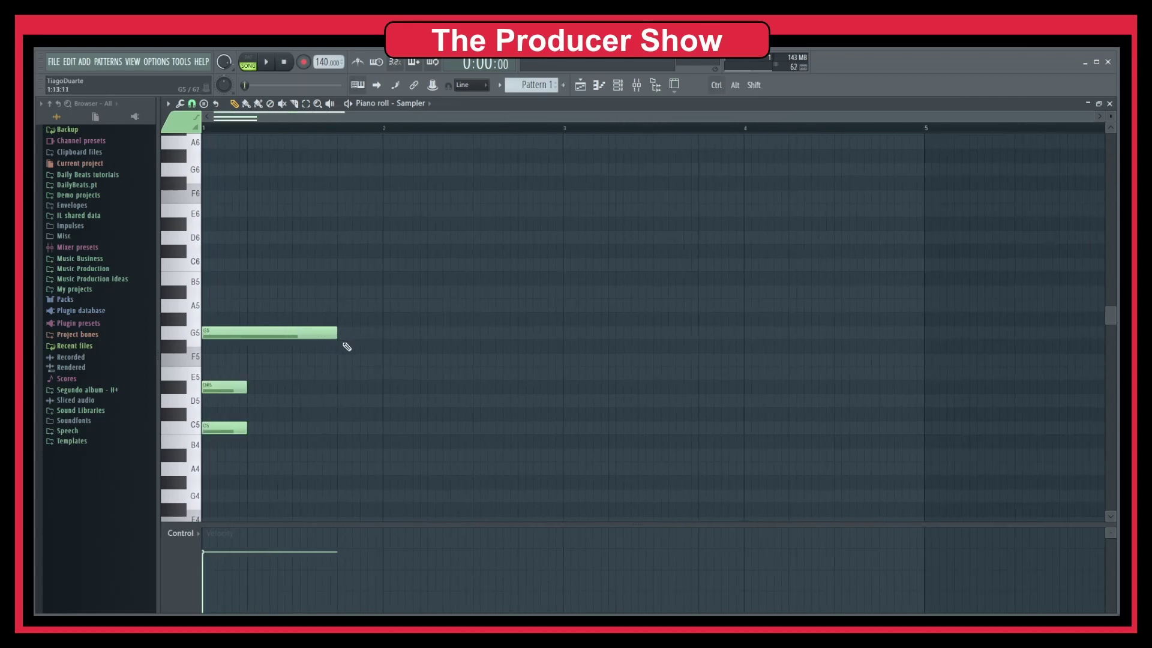
- Set the snap to (none) and freely resize the notes: G5 and D#5 to under one beat, C5 to about two and a half beats
{"action": "left_click", "coordinate": [192, 104]}
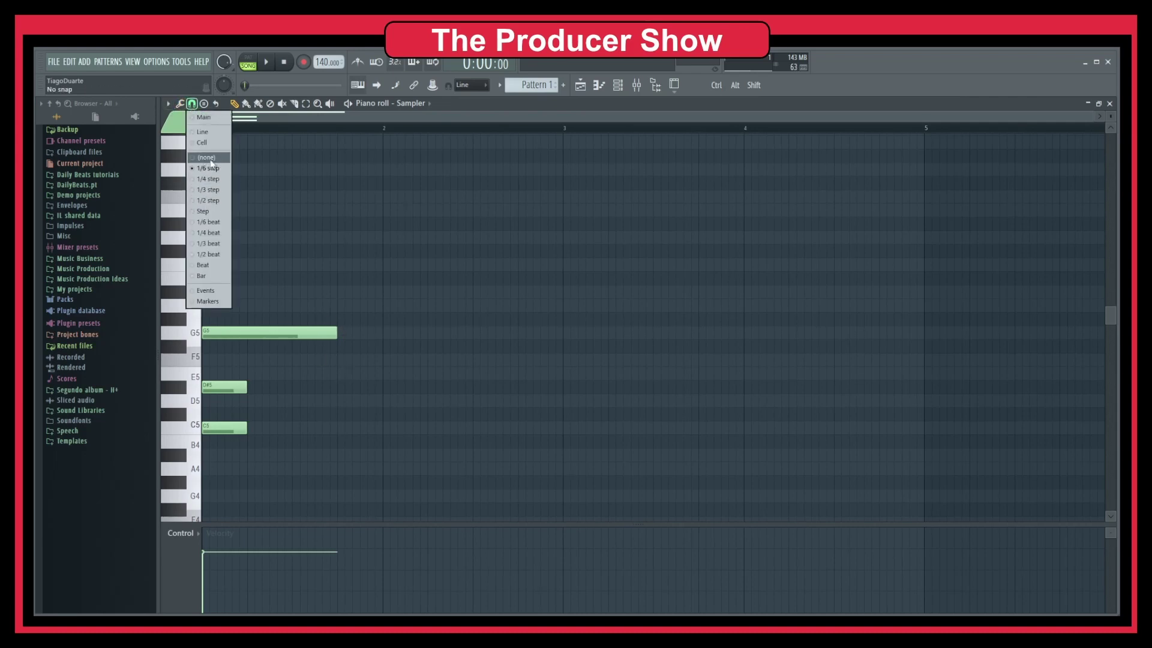
{"action": "left_click", "coordinate": [207, 158]}
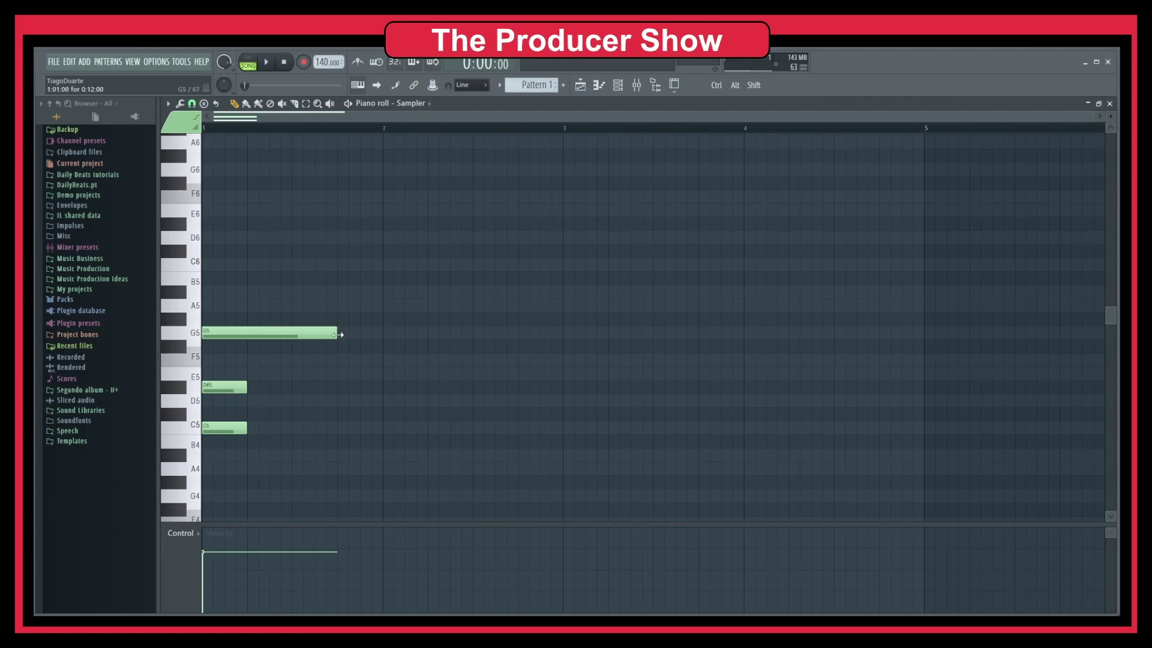
{"action": "left_click_drag", "start_coordinate": [338, 335], "coordinate": [252, 334]}
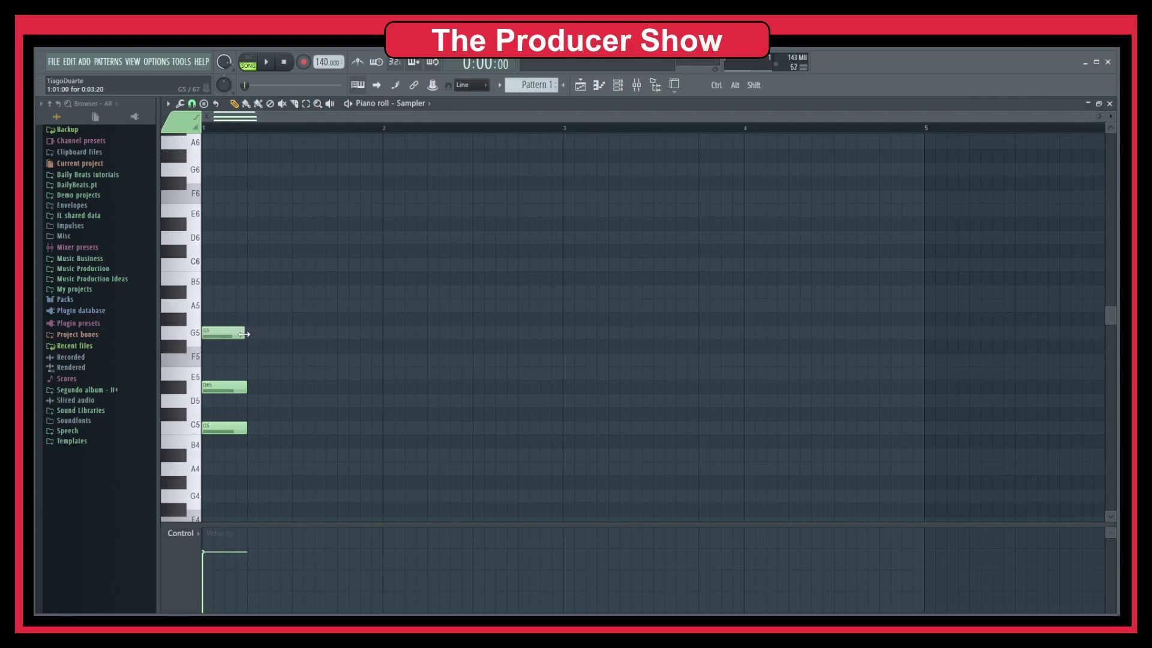
{"action": "mouse_move", "coordinate": [245, 334]}
{"action": "left_mouse_down"}
{"action": "mouse_move", "coordinate": [267, 333]}
{"action": "mouse_move", "coordinate": [238, 334]}
{"action": "left_mouse_up"}
{"action": "left_click_drag", "start_coordinate": [248, 385], "coordinate": [225, 386]}
{"action": "left_click_drag", "start_coordinate": [246, 430], "coordinate": [318, 437]}
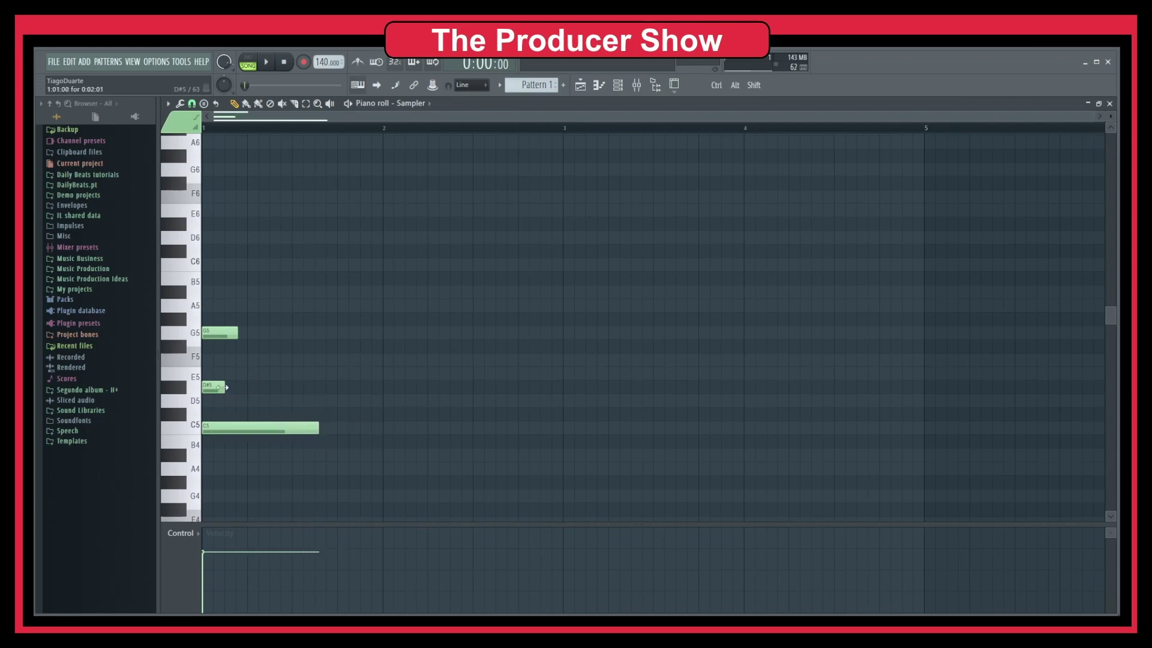
- Resize the D#5 note to slightly over eight steps and the C5 note to exactly eight steps
{"action": "left_click_drag", "start_coordinate": [226, 386], "coordinate": [292, 393]}
{"action": "scroll", "coordinate": [293, 404], "scroll_direction": "up", "scroll_amount": 4}
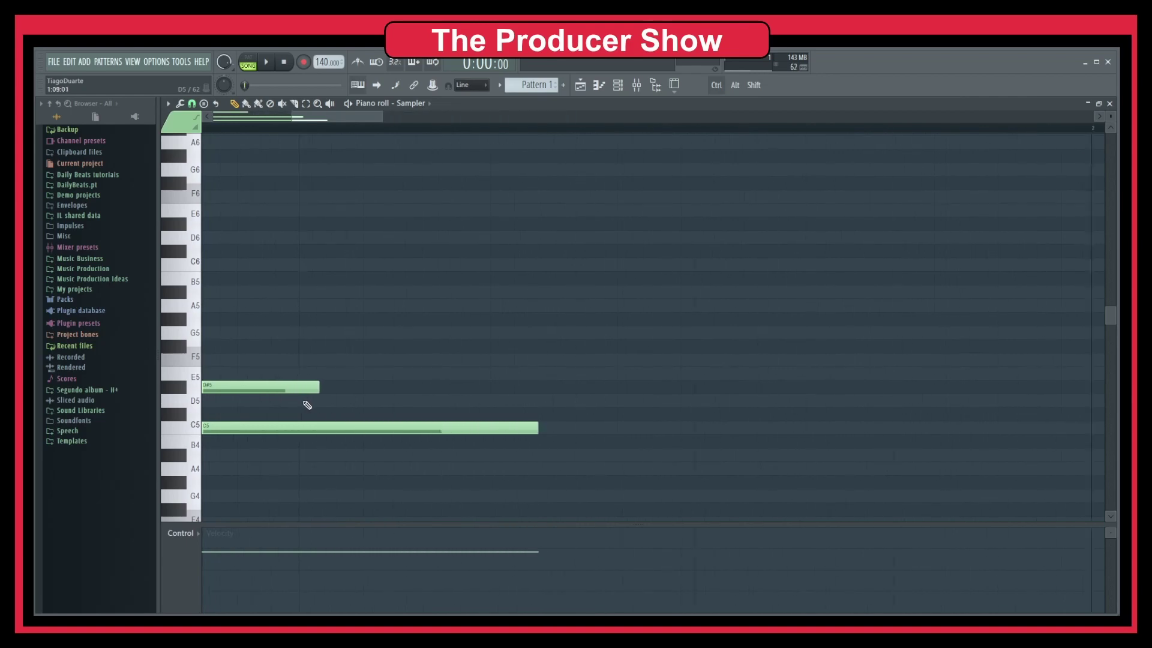
{"action": "left_click_drag", "start_coordinate": [321, 389], "coordinate": [297, 391]}
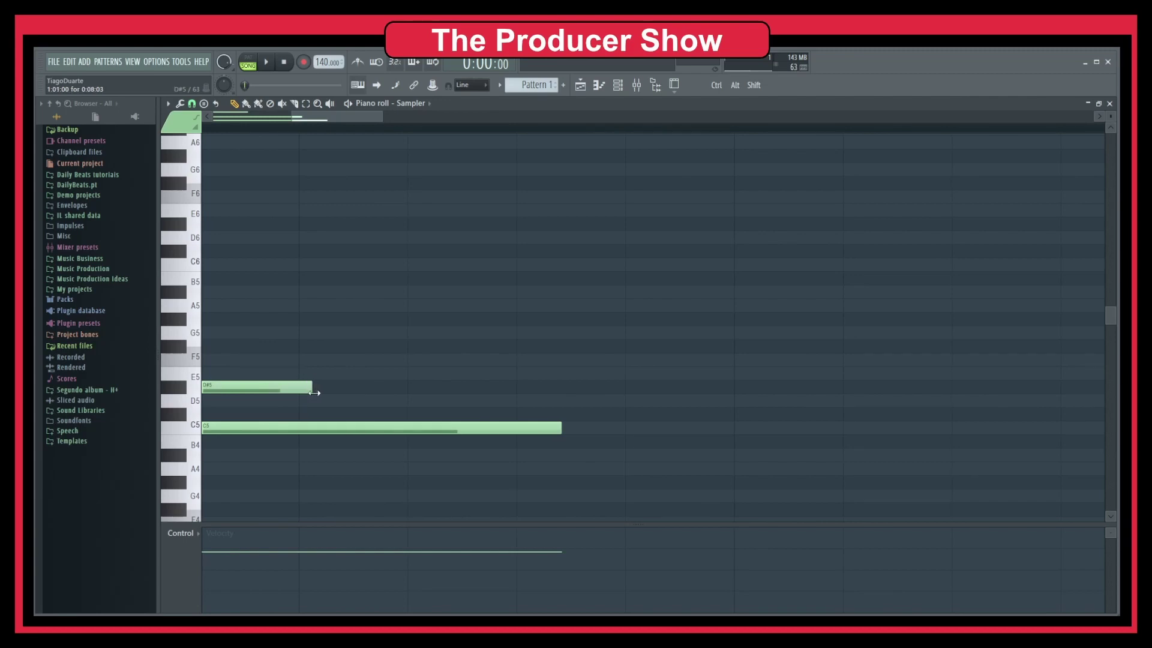
{"action": "mouse_move", "coordinate": [314, 393]}
{"action": "left_mouse_down"}
{"action": "mouse_move", "coordinate": [540, 391]}
{"action": "mouse_move", "coordinate": [295, 387]}
{"action": "left_mouse_up"}
{"action": "left_click_drag", "start_coordinate": [561, 429], "coordinate": [298, 435]}
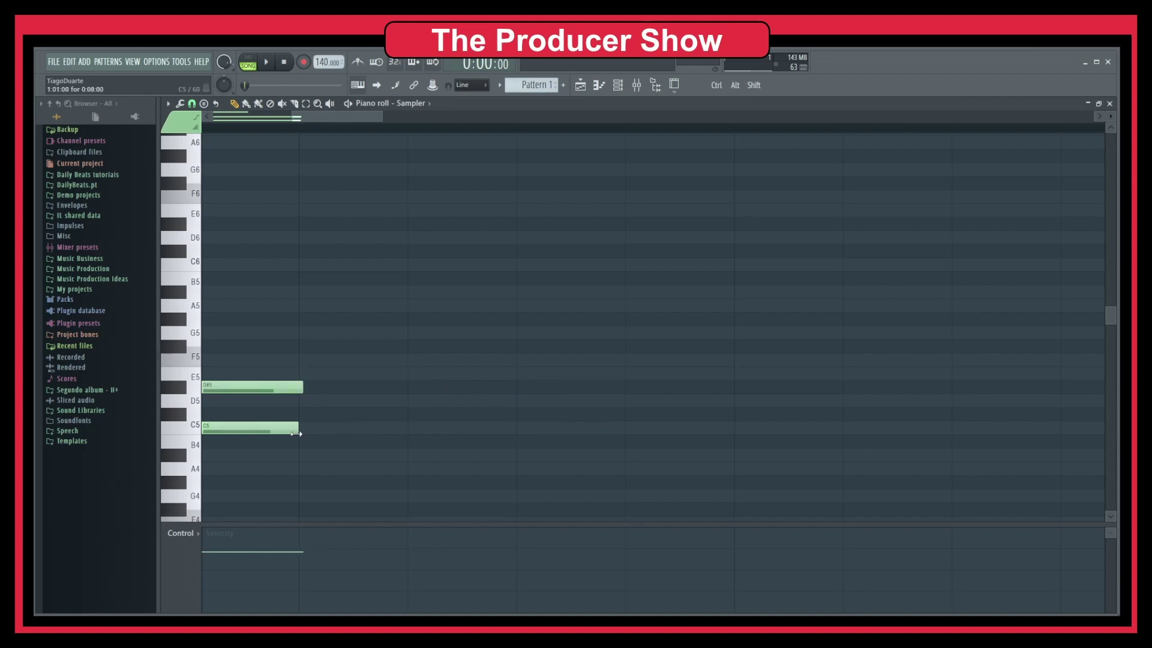
- Test resizing the C5 note with the snap at (none), and repeat the test with it set to 1/6 step
{"action": "left_click", "coordinate": [192, 103]}
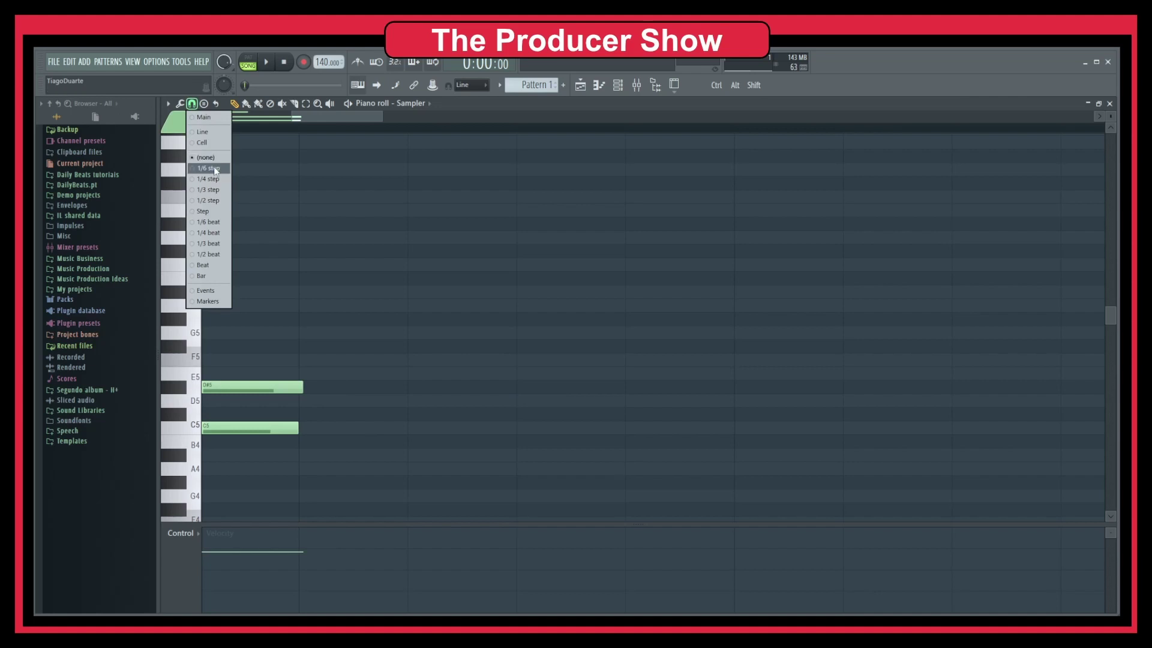
{"action": "left_click", "coordinate": [211, 158]}
{"action": "mouse_move", "coordinate": [299, 428]}
{"action": "left_mouse_down"}
{"action": "mouse_move", "coordinate": [318, 429]}
{"action": "mouse_move", "coordinate": [308, 431]}
{"action": "left_mouse_up"}
{"action": "left_click", "coordinate": [192, 103]}
{"action": "left_click", "coordinate": [208, 171]}
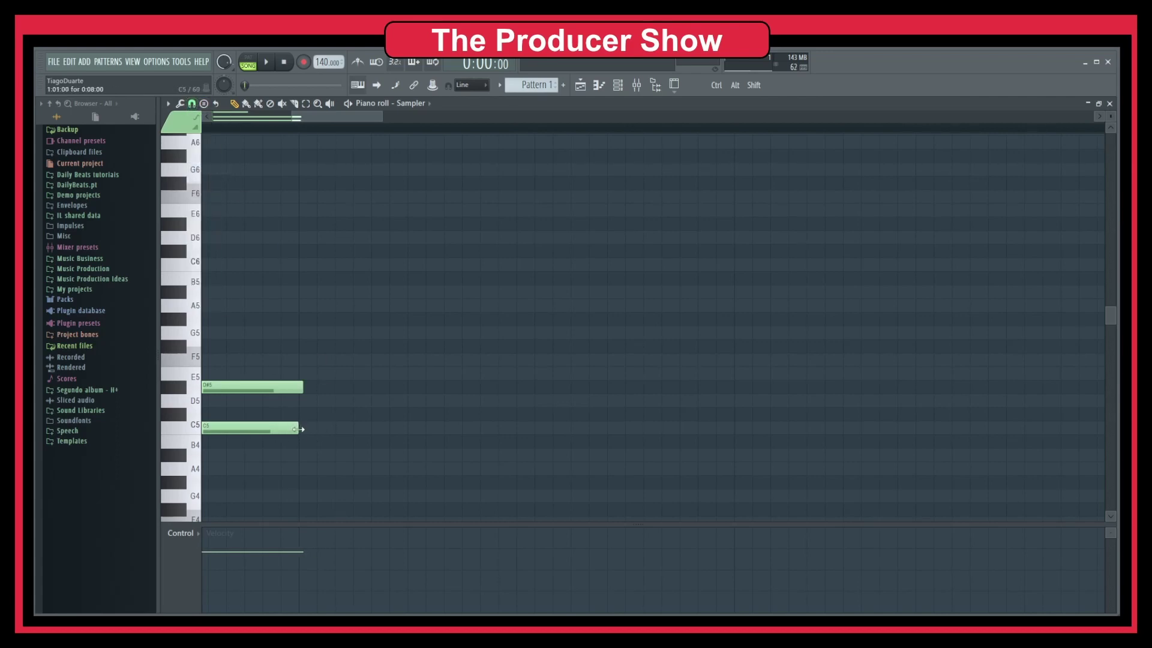
{"action": "left_click_drag", "start_coordinate": [300, 430], "coordinate": [316, 432]}
- Add a C#5 note starting at the end of the C5 note and shorten it to 1/6 step
{"action": "left_click", "coordinate": [305, 413]}
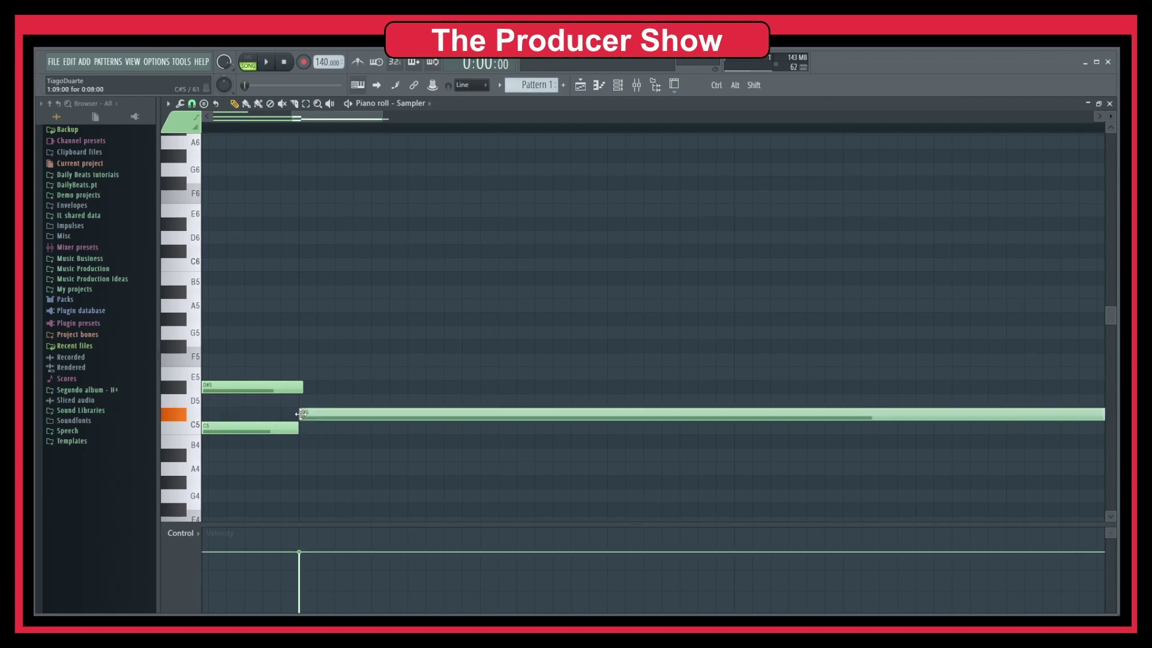
{"action": "left_click_drag", "start_coordinate": [318, 405], "coordinate": [317, 437]}
{"action": "right_click", "coordinate": [367, 417]}
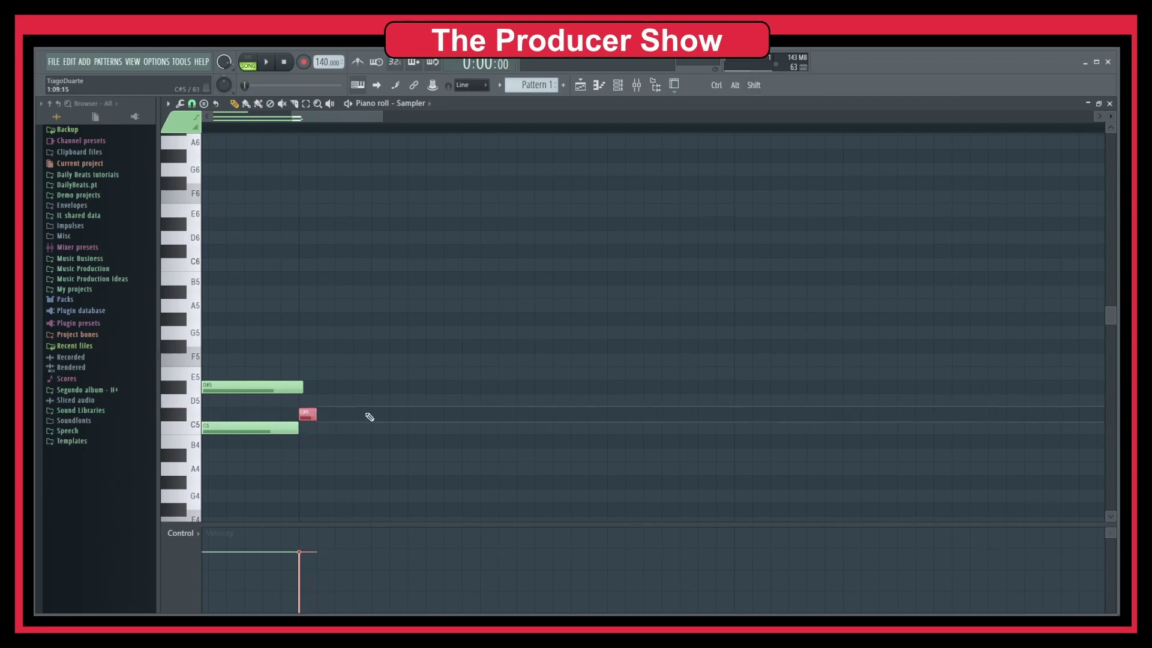
{"action": "scroll", "coordinate": [313, 408], "scroll_direction": "down", "scroll_amount": 3}
{"action": "scroll", "coordinate": [313, 423], "scroll_direction": "down", "scroll_amount": 4}
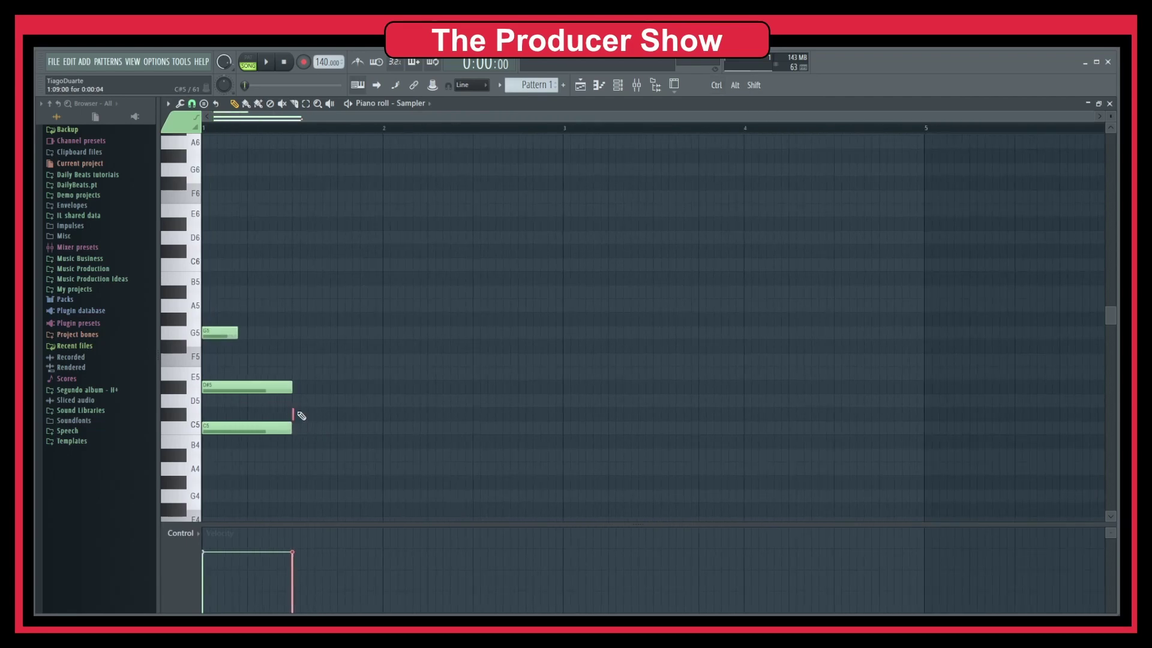
- Lengthen the C#5 note to four 1/6-step units (0:00:16)
{"action": "left_click", "coordinate": [297, 416]}
{"action": "left_click_drag", "start_coordinate": [321, 416], "coordinate": [302, 423]}
{"action": "scroll", "coordinate": [305, 425], "scroll_direction": "up", "scroll_amount": 5}
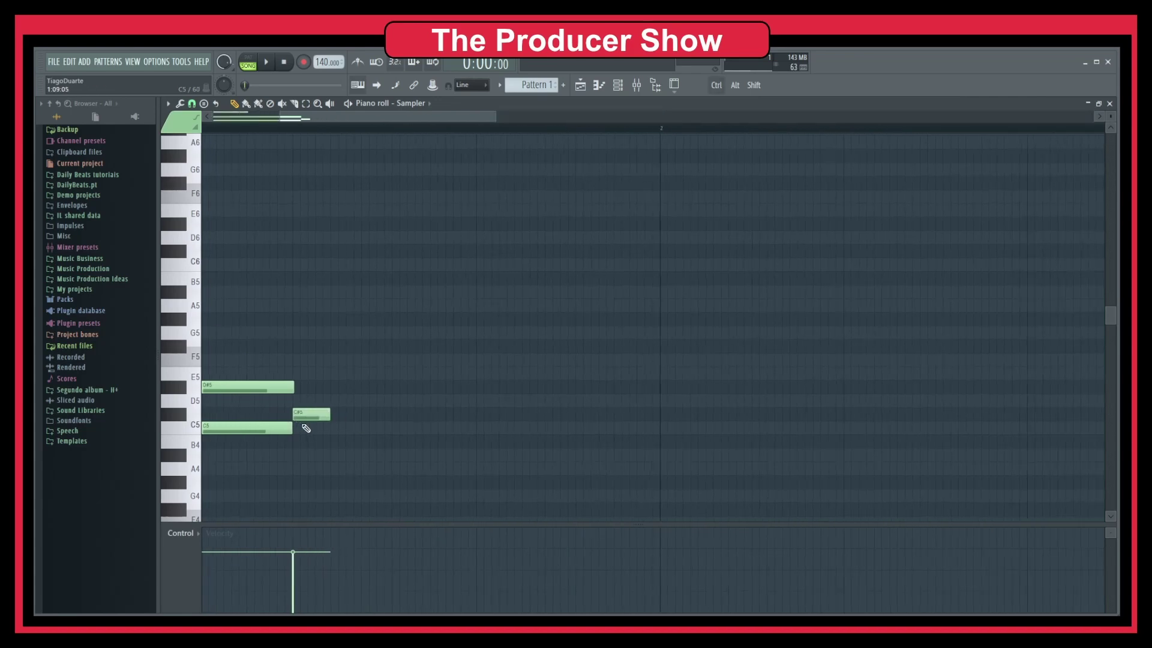
{"action": "scroll", "coordinate": [338, 428], "scroll_direction": "down", "scroll_amount": 2}
{"action": "scroll", "coordinate": [338, 429], "scroll_direction": "down", "scroll_amount": 4}
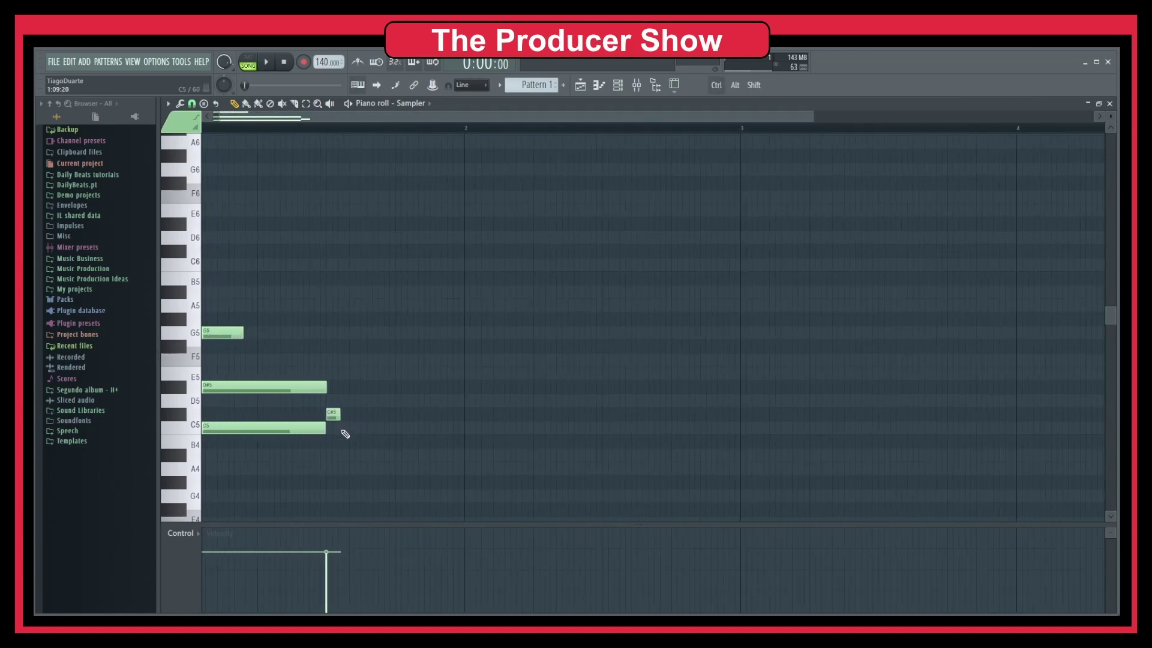
{"action": "left_click_drag", "start_coordinate": [341, 438], "coordinate": [337, 378]}
{"action": "scroll", "coordinate": [333, 430], "scroll_direction": "up", "scroll_amount": 5}
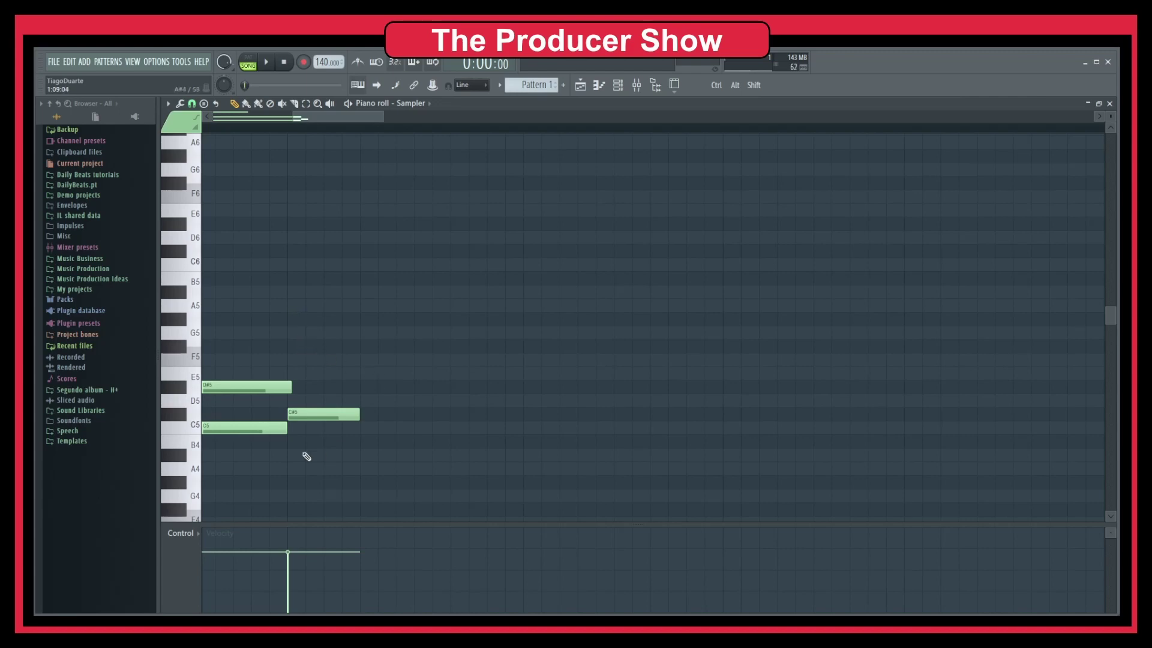
- Set the snap to (none) and lengthen the D#5 note slightly, to about a third of a step past the C5 note's end
{"action": "mouse_move", "coordinate": [287, 427]}
{"action": "left_mouse_down"}
{"action": "mouse_move", "coordinate": [362, 429]}
{"action": "mouse_move", "coordinate": [288, 432]}
{"action": "left_mouse_up"}
{"action": "left_click", "coordinate": [191, 104]}
{"action": "left_click", "coordinate": [208, 158]}
{"action": "left_click_drag", "start_coordinate": [301, 391], "coordinate": [325, 395]}
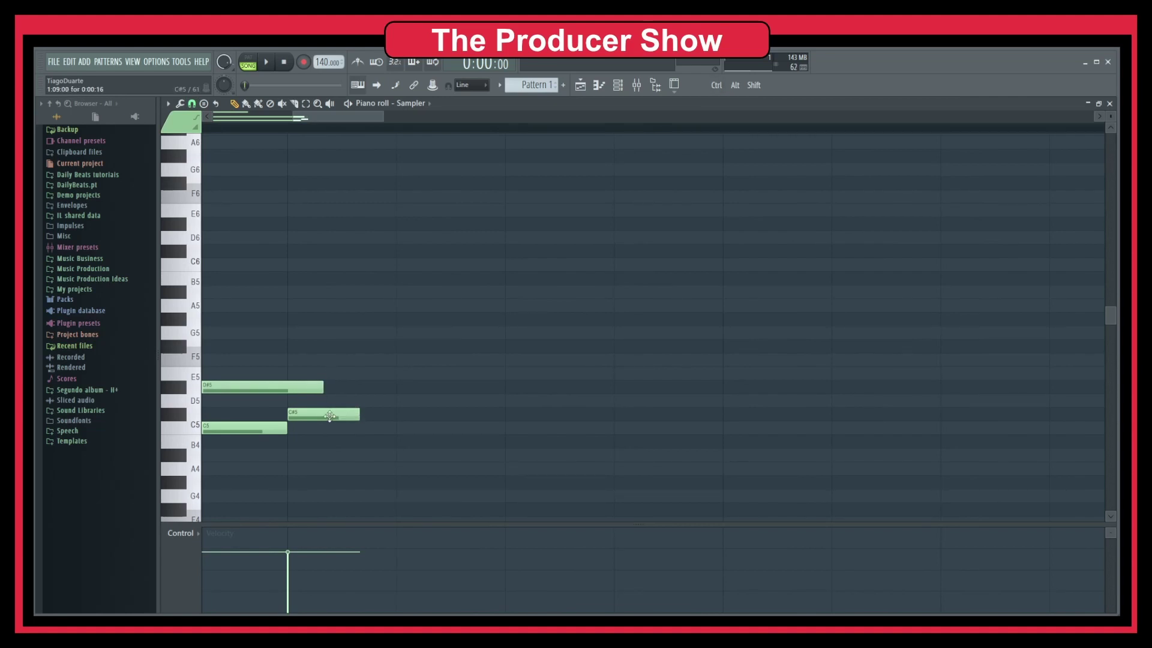
{"action": "left_click", "coordinate": [191, 103]}
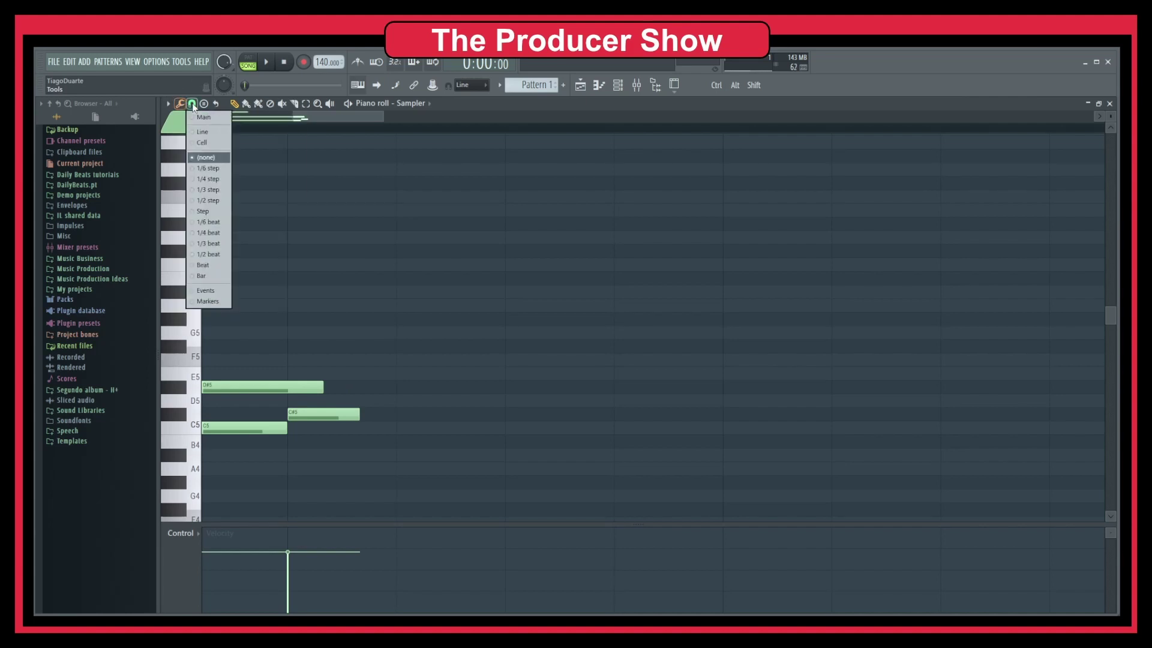
{"action": "left_click", "coordinate": [309, 273]}
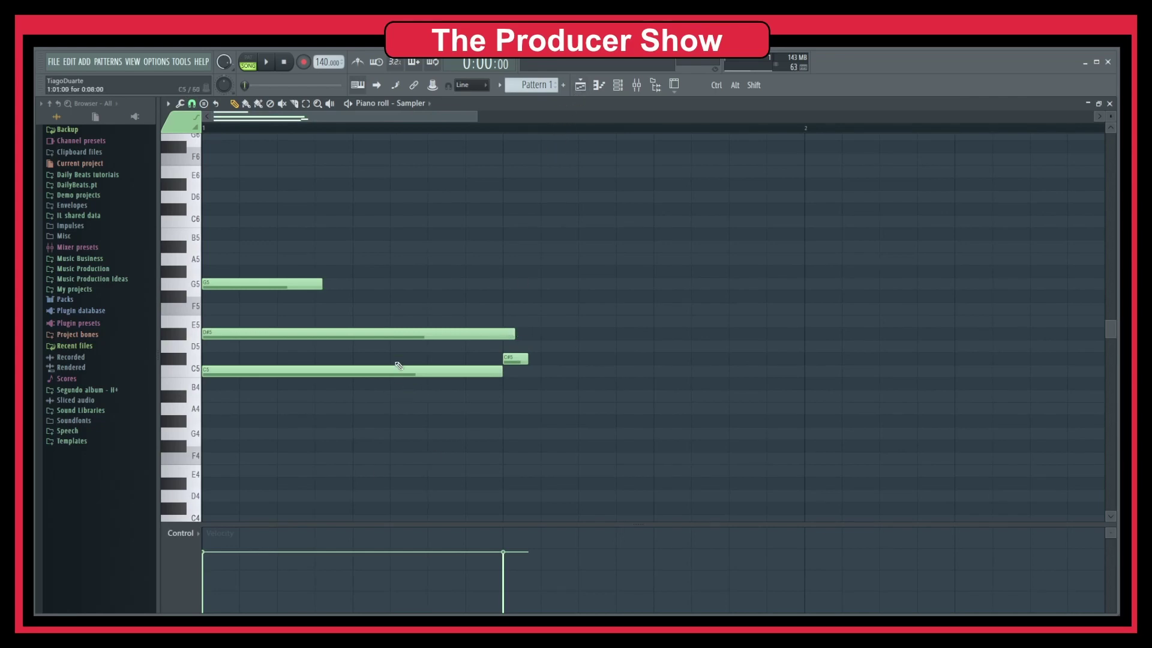
- Set the snap to Step and delete all four notes from the piano roll
{"action": "left_click", "coordinate": [192, 103]}
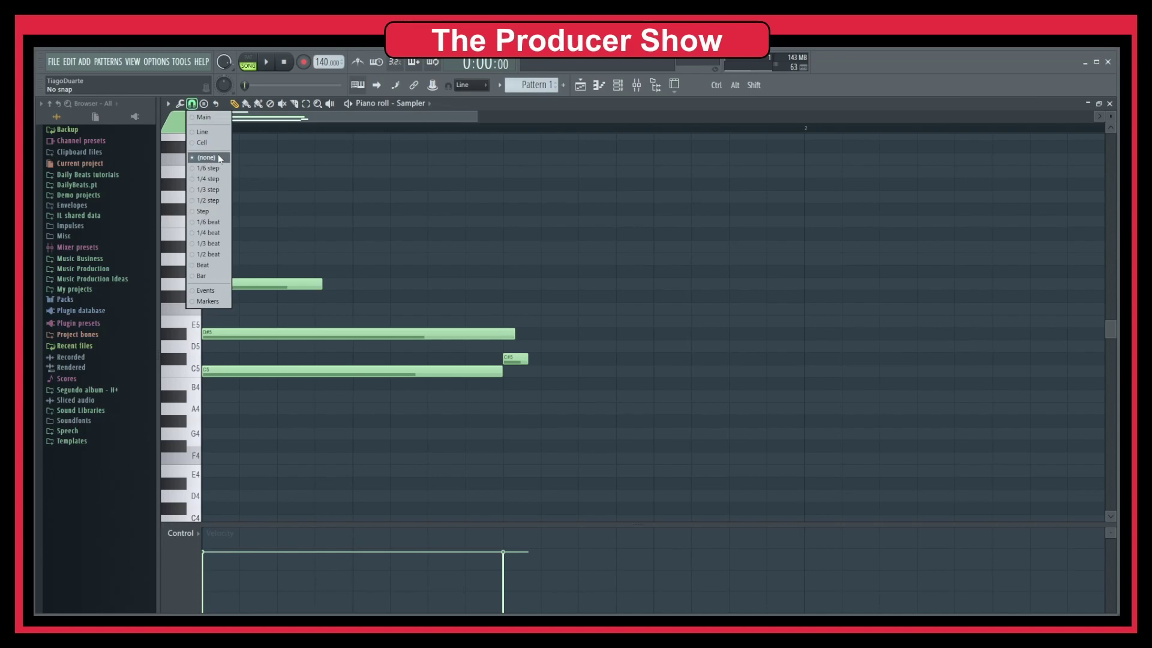
{"action": "left_click", "coordinate": [213, 210]}
{"action": "right_click", "coordinate": [514, 360]}
{"action": "right_click", "coordinate": [507, 334]}
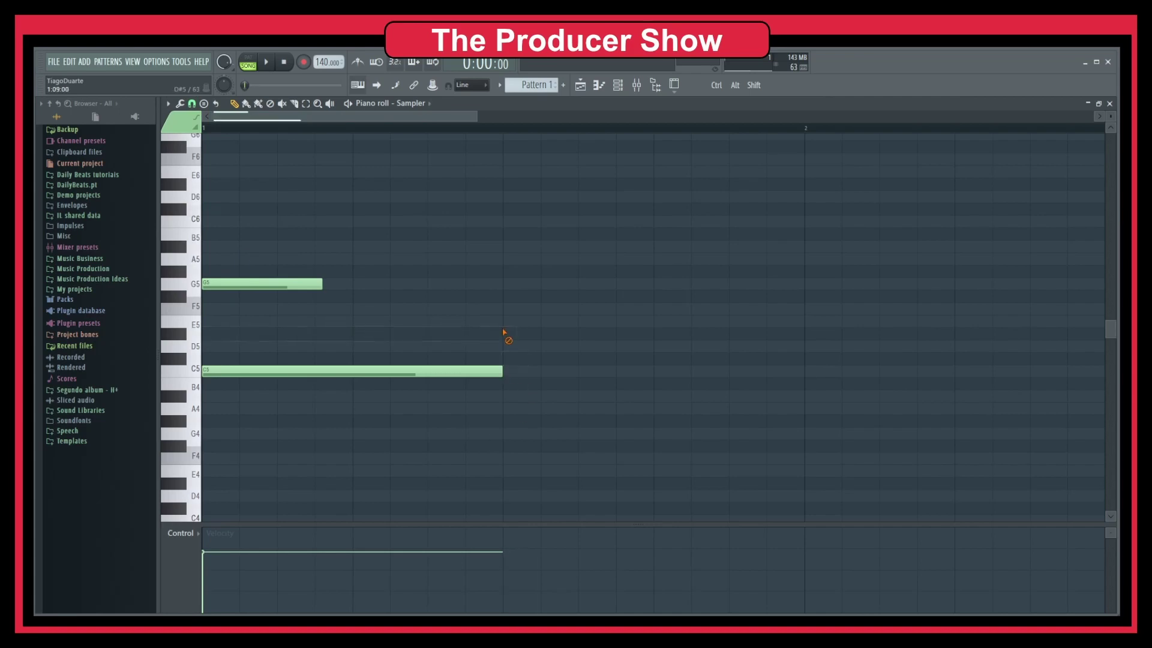
{"action": "right_click", "coordinate": [420, 370]}
{"action": "right_click", "coordinate": [303, 284]}
{"action": "scroll", "coordinate": [270, 315], "scroll_direction": "down", "scroll_amount": 3}
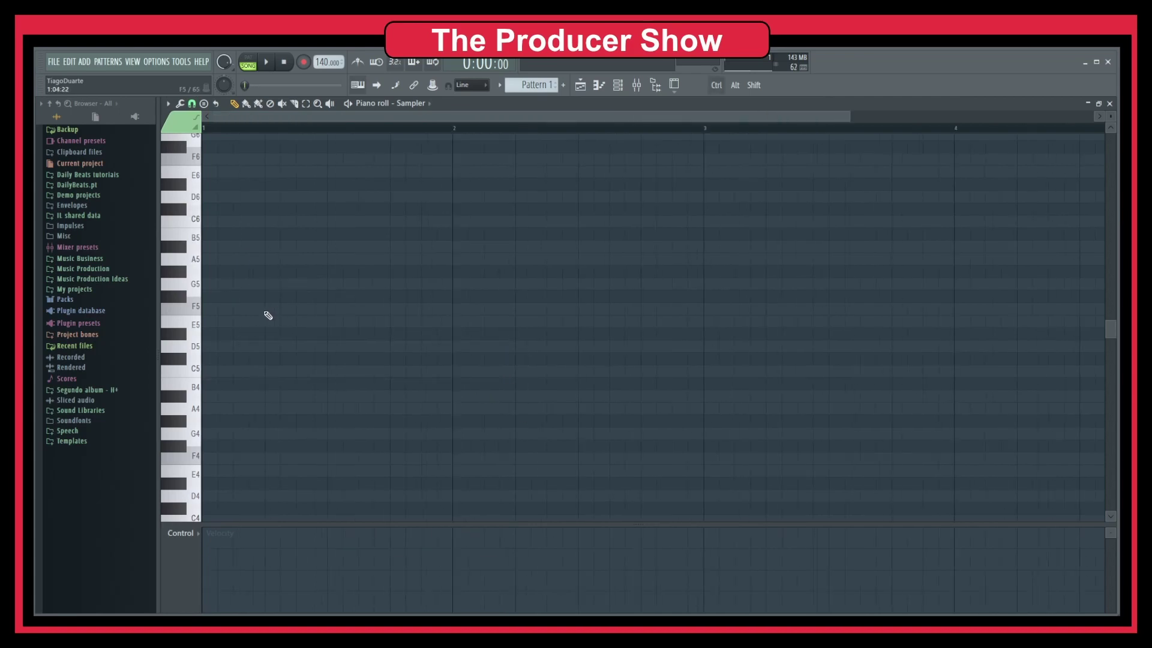
- Draw stacked notes on A#4 and C5 at the start of bar 1
{"action": "left_click", "coordinate": [223, 396]}
{"action": "left_click", "coordinate": [210, 358]}
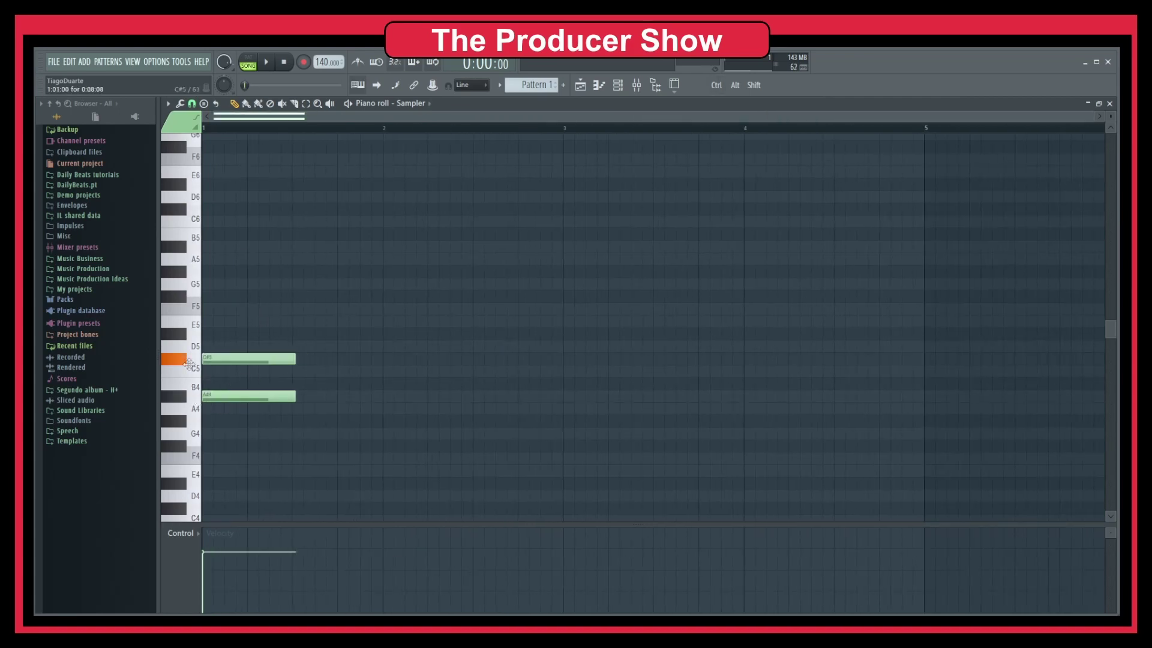
{"action": "left_click_drag", "start_coordinate": [189, 364], "coordinate": [215, 377]}
- Select both notes and resize them together so they end slightly before bar 2, off the step grid
{"action": "left_click_drag", "start_coordinate": [379, 355], "coordinate": [450, 367], "text": "ctrl"}
{"action": "key", "text": "ctrl+a"}
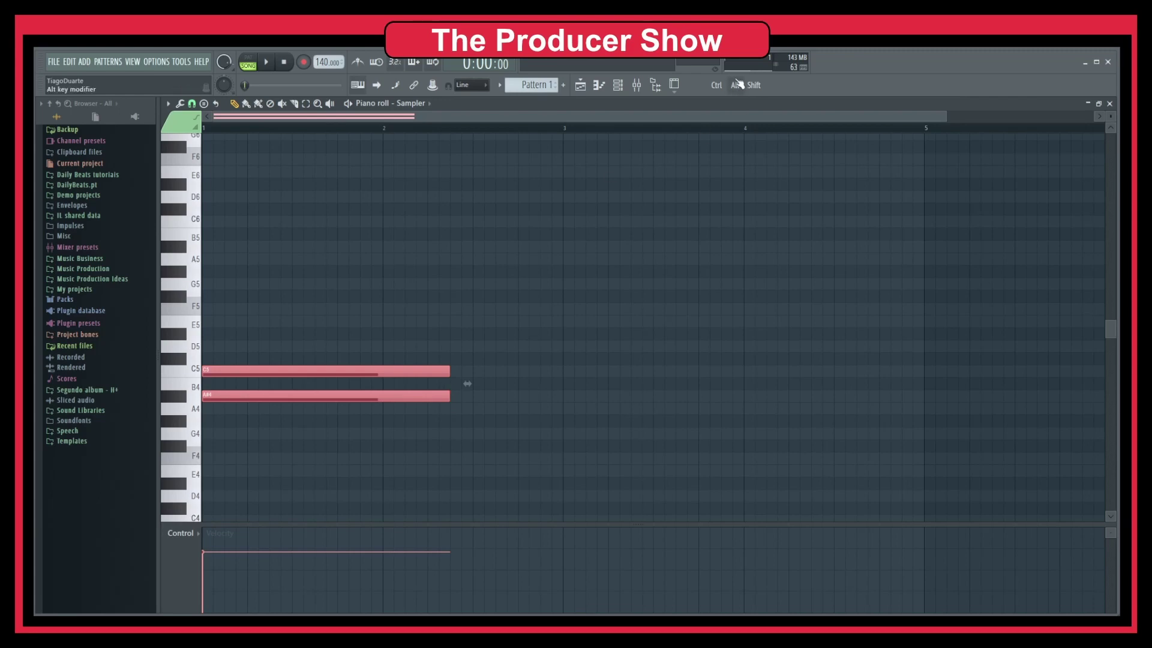
{"action": "left_click_drag", "start_coordinate": [448, 373], "coordinate": [371, 380]}
- Set the piano roll's snap-to-grid value to (none)
{"action": "left_click", "coordinate": [192, 103]}
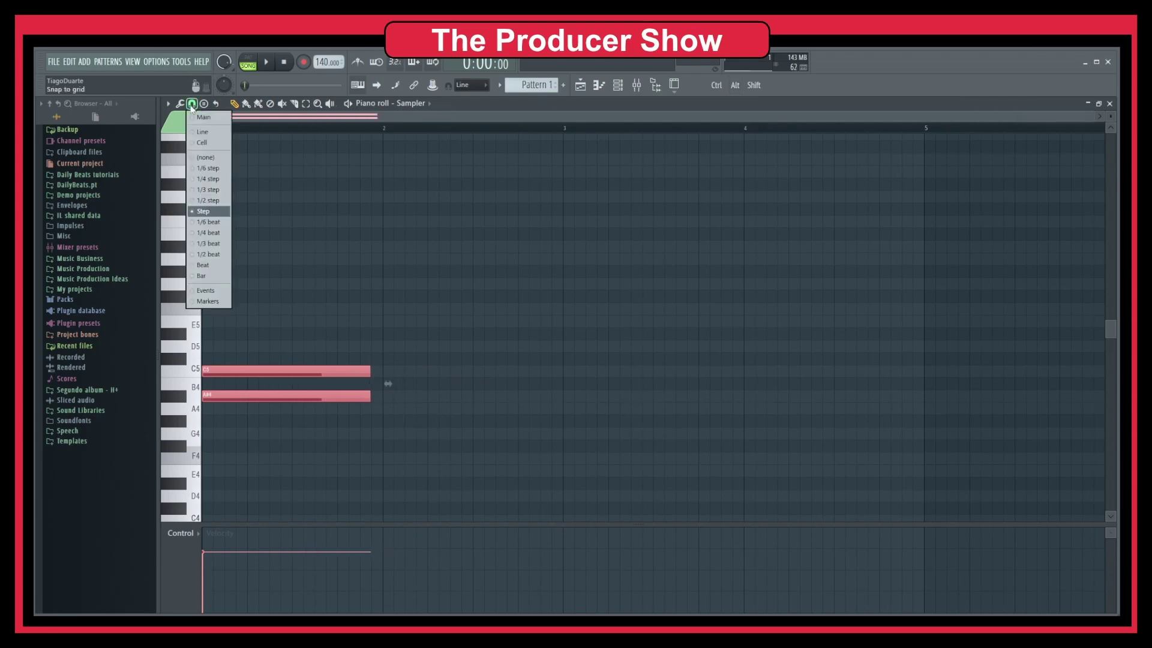
{"action": "left_click", "coordinate": [213, 168]}
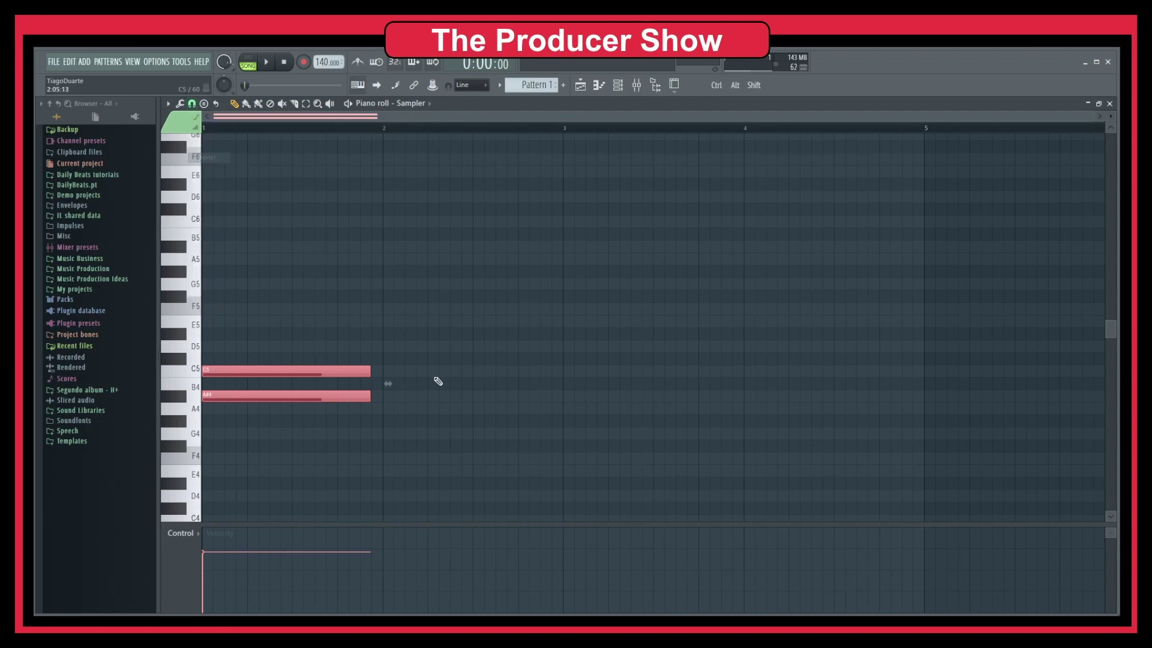
- Shorten both selected notes together without snapping and set the piano roll's snap-to-grid value to Step
{"action": "mouse_move", "coordinate": [372, 373]}
{"action": "left_mouse_down"}
{"action": "mouse_move", "coordinate": [391, 373]}
{"action": "mouse_move", "coordinate": [355, 373]}
{"action": "left_mouse_up"}
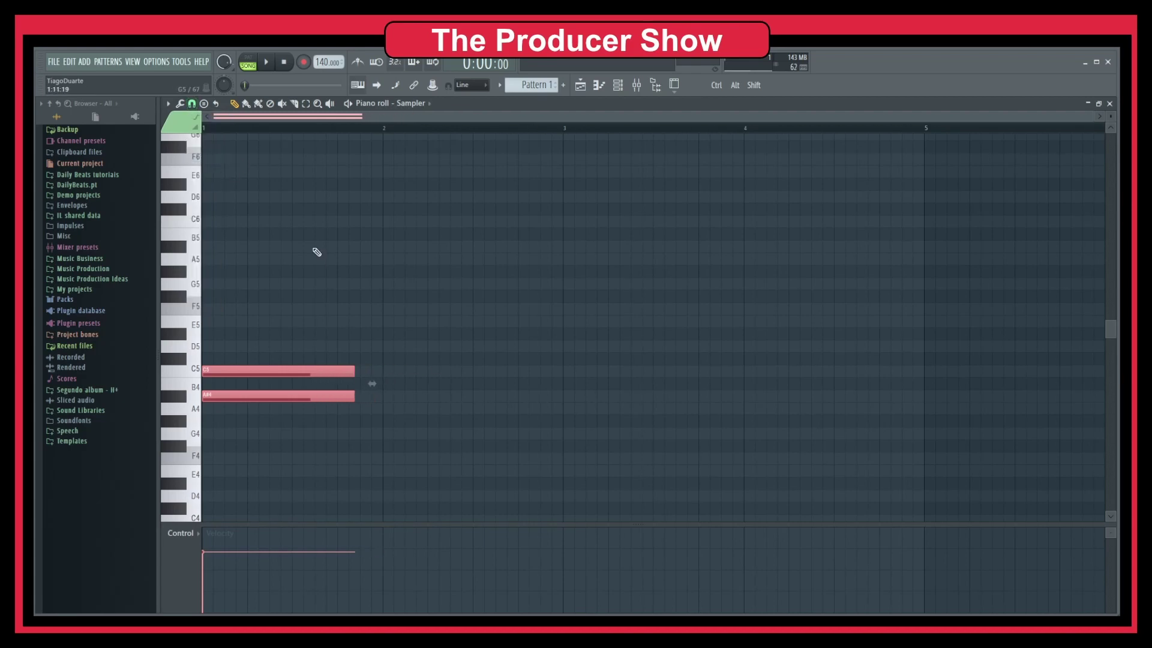
{"action": "left_click", "coordinate": [192, 104]}
{"action": "left_click", "coordinate": [210, 212]}
{"action": "left_click", "coordinate": [192, 103]}
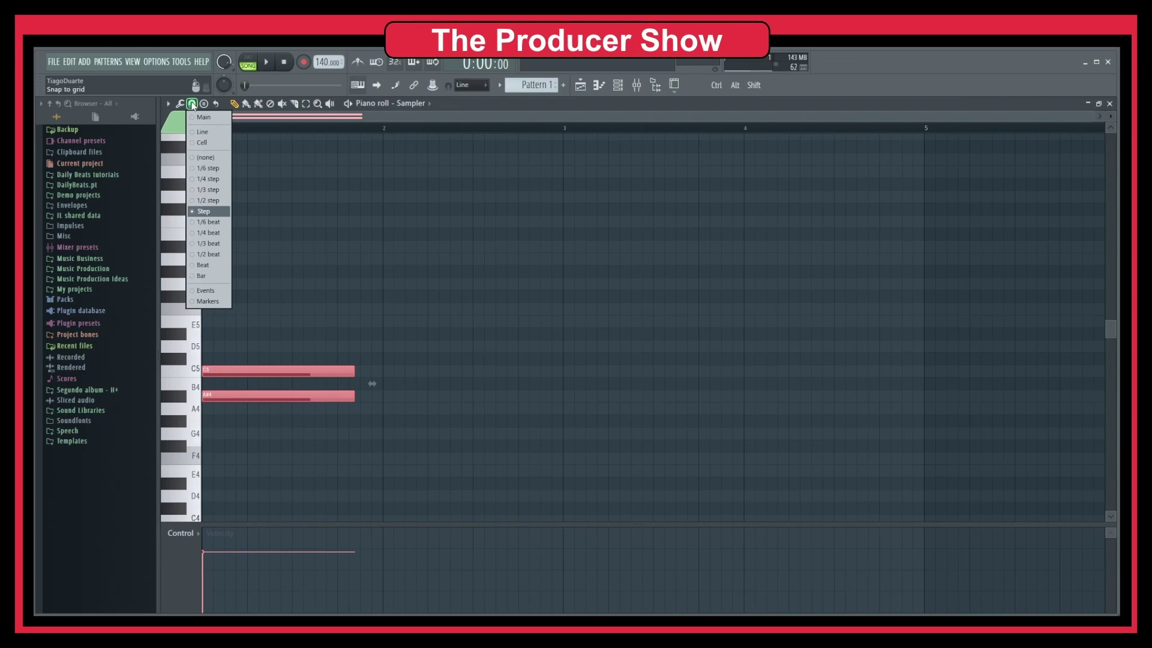
{"action": "left_click", "coordinate": [191, 104]}
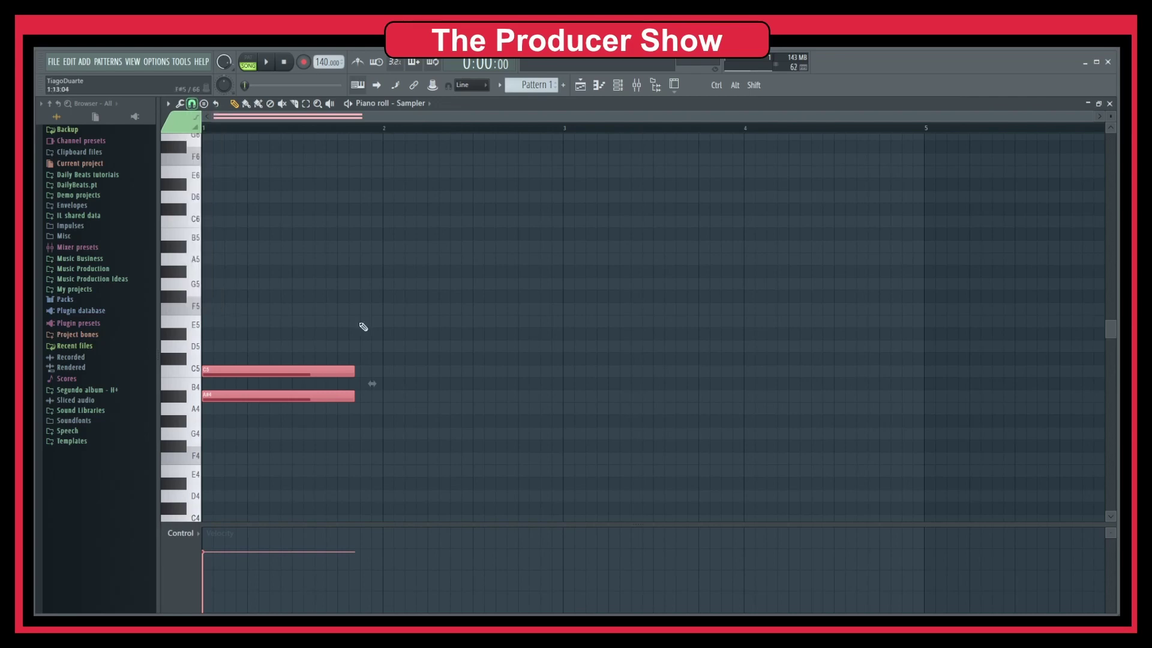
- Lengthen the A#4 and C5 notes together slightly so they end just short of bar 2, and deselect them
{"action": "mouse_move", "coordinate": [354, 374]}
{"action": "left_mouse_down"}
{"action": "mouse_move", "coordinate": [496, 379]}
{"action": "mouse_move", "coordinate": [362, 379]}
{"action": "left_mouse_up"}
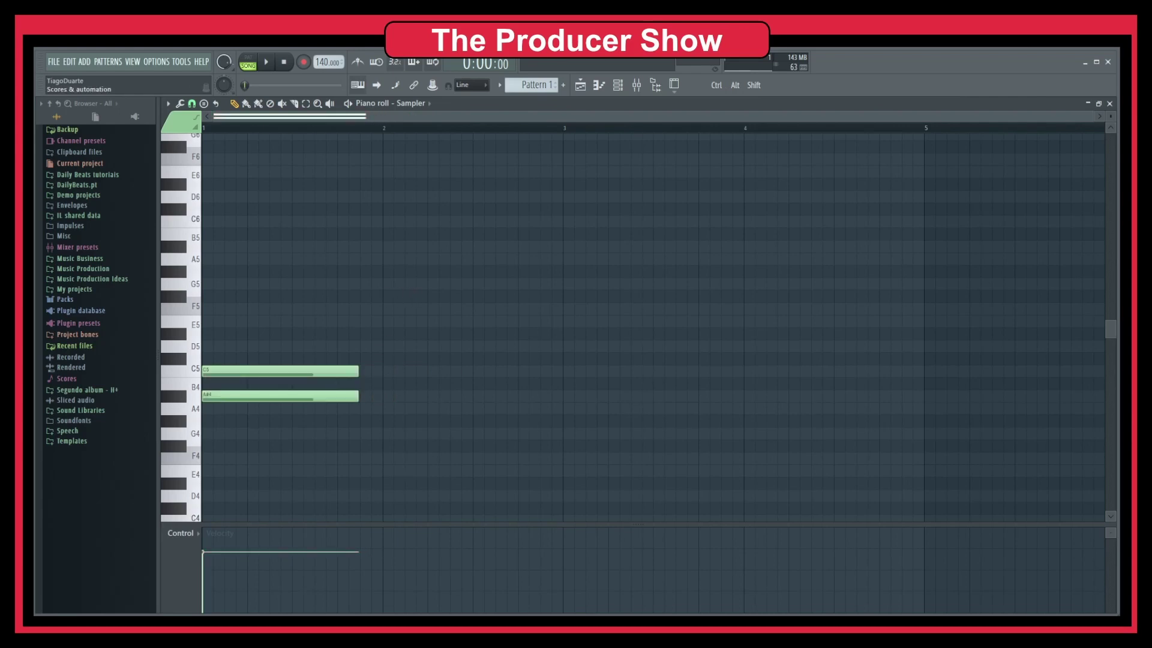
{"action": "left_click", "coordinate": [192, 104]}
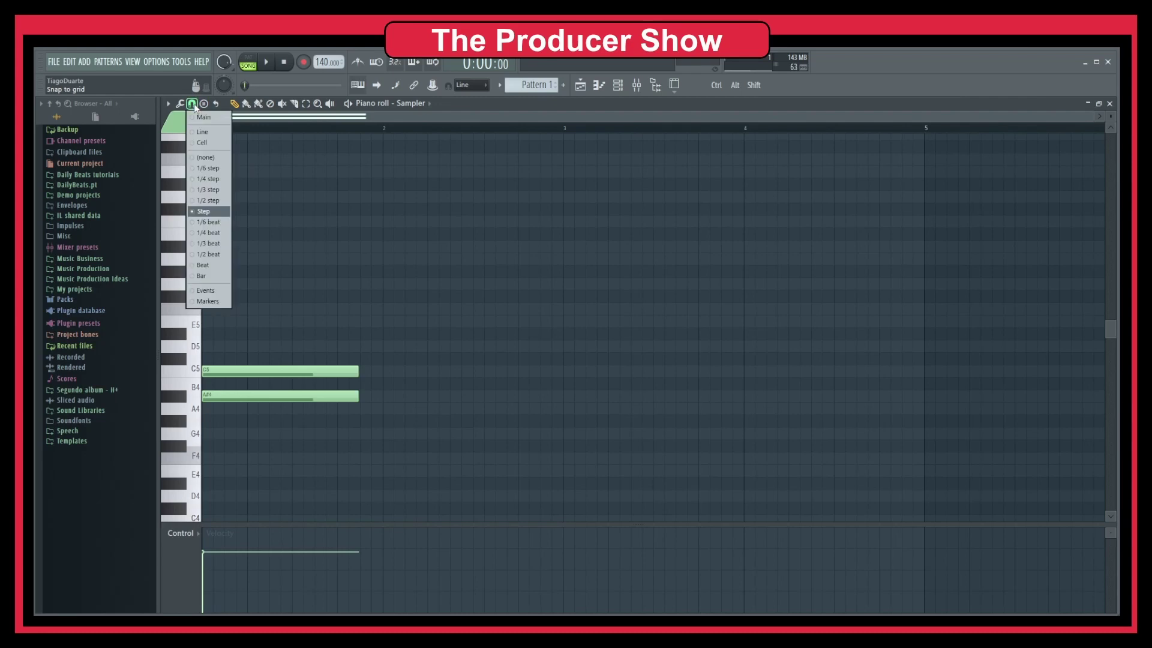
{"action": "left_click", "coordinate": [192, 104]}
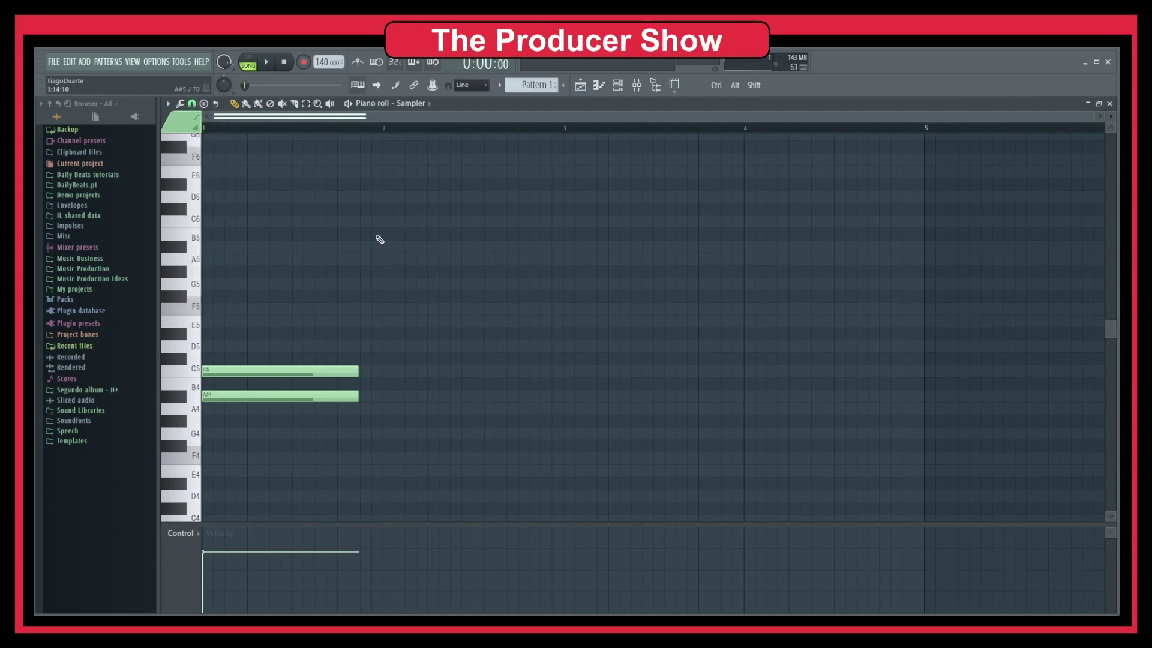
- Close the piano roll and the playlist
{"action": "left_click", "coordinate": [1111, 105]}
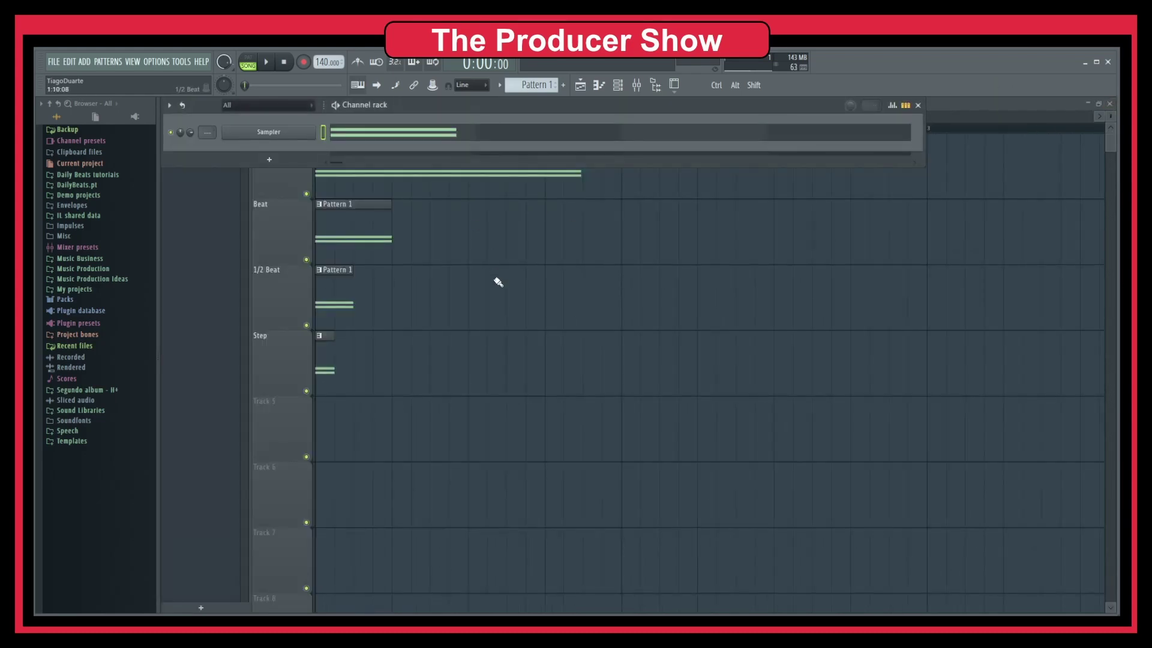
{"action": "key", "text": "Escape"}
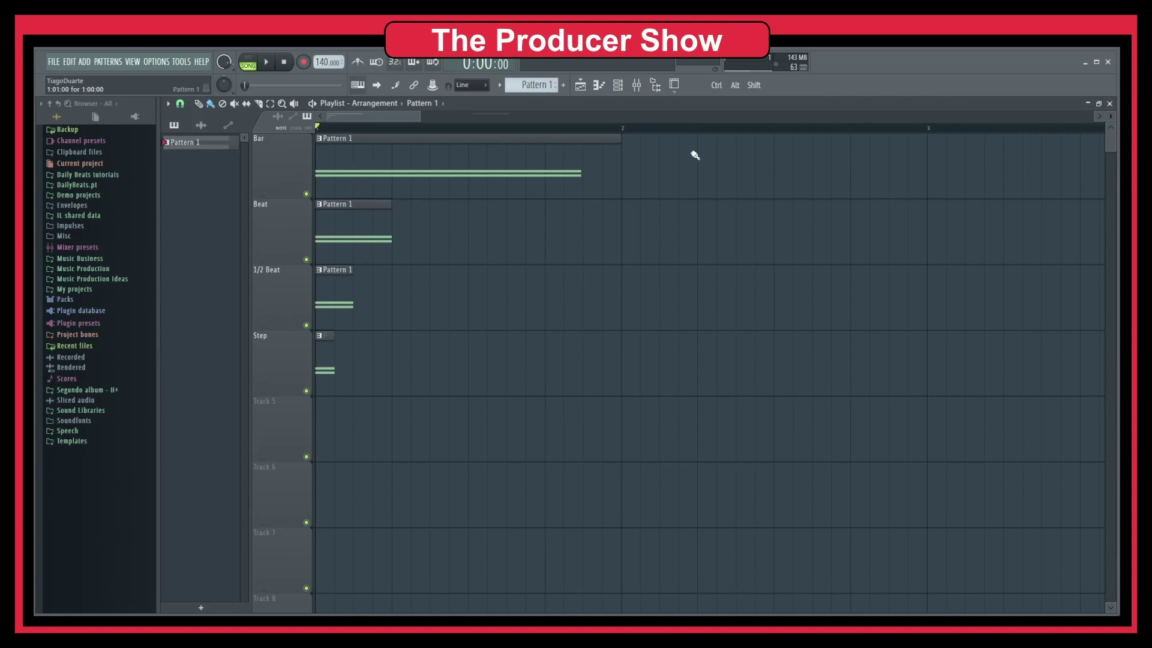
{"action": "left_click", "coordinate": [1111, 103]}
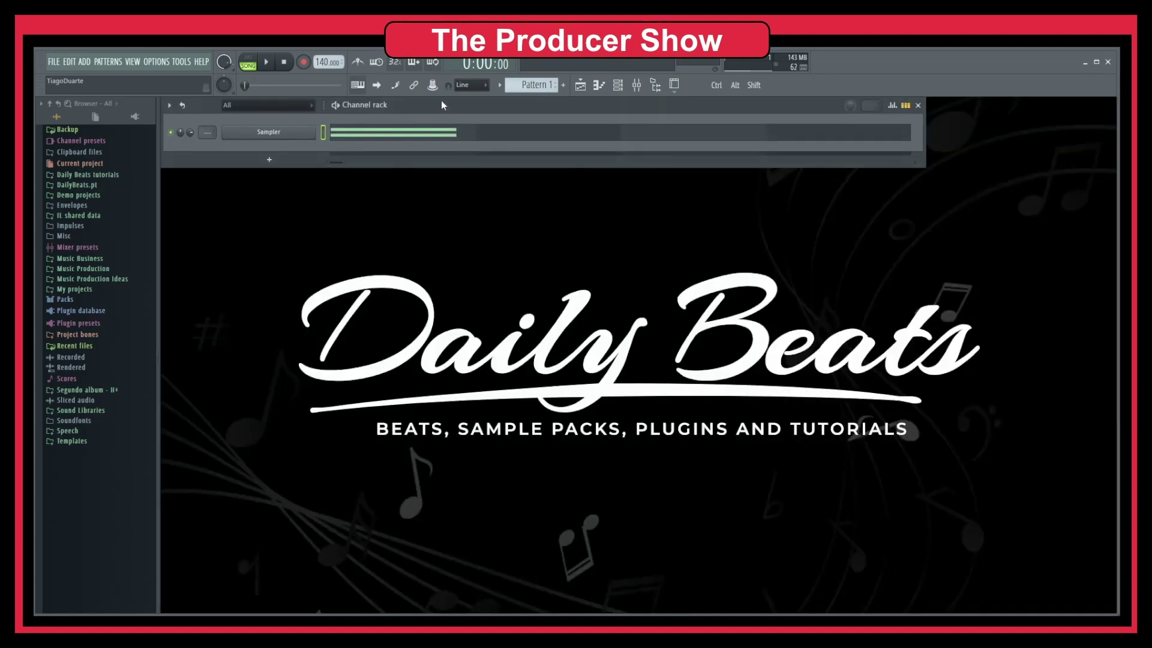